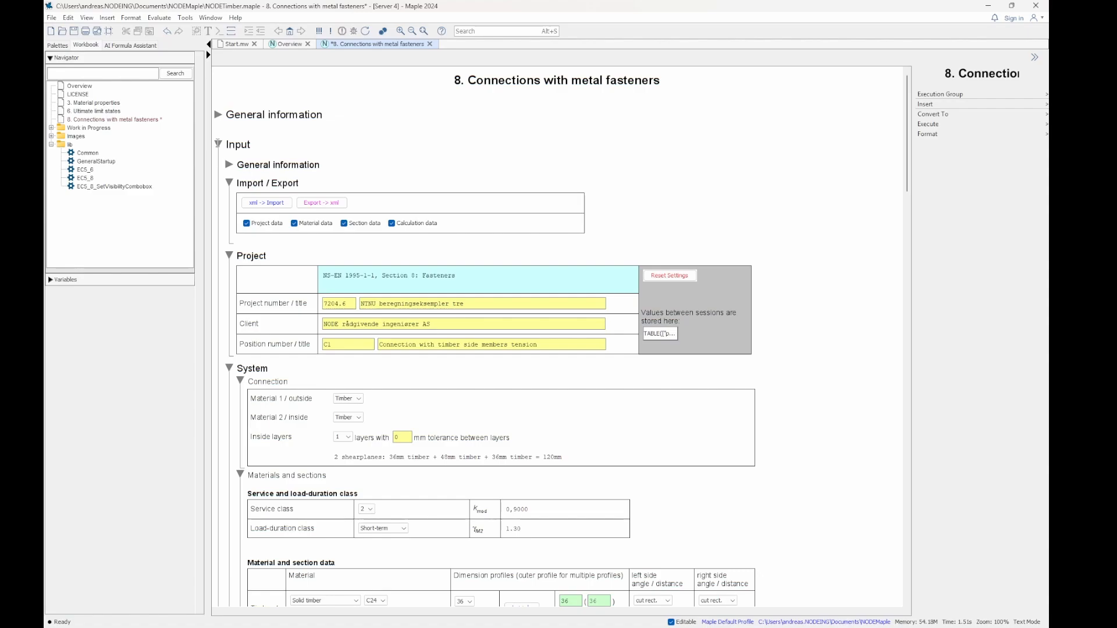
# Collapse the Input and Results sections, and review the top-level General information section before collapsing it too.
pyautogui.click(218, 144)
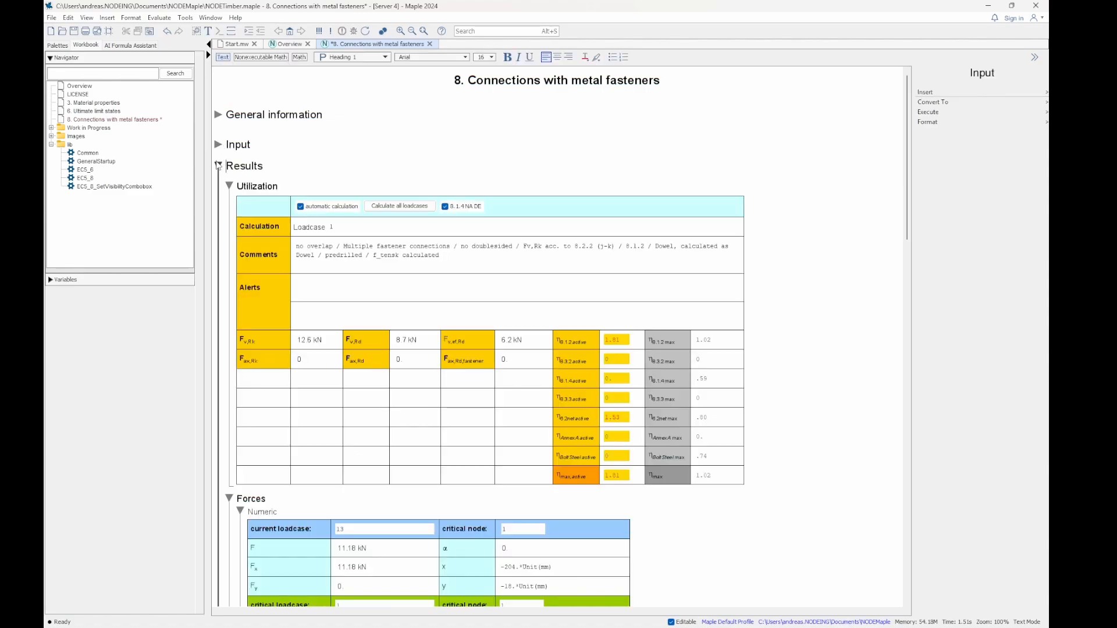
pyautogui.click(218, 165)
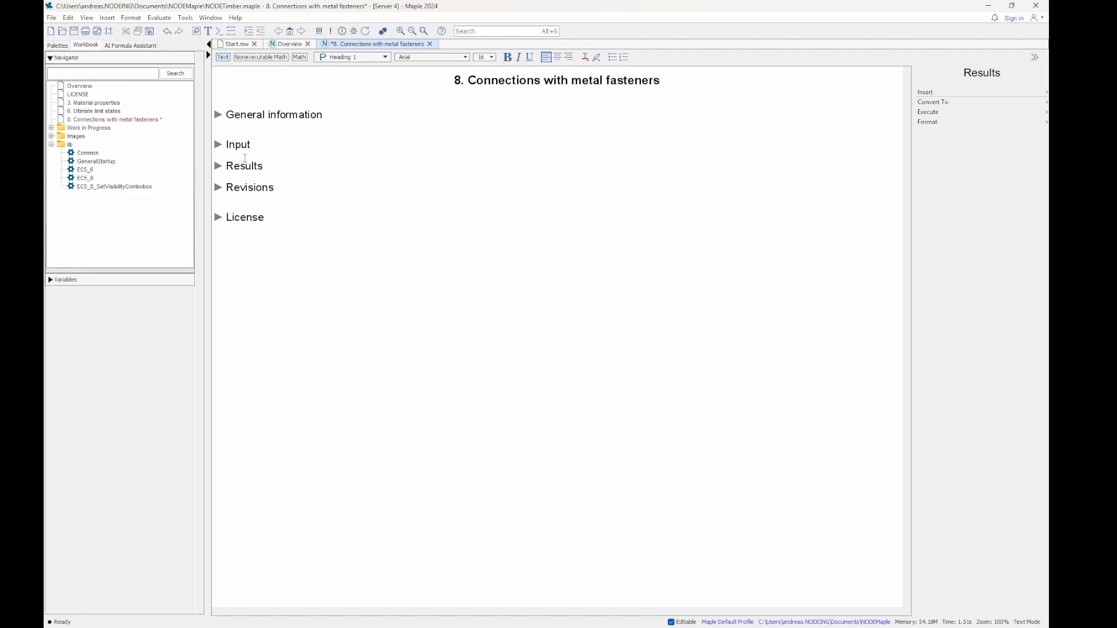
pyautogui.click(218, 116)
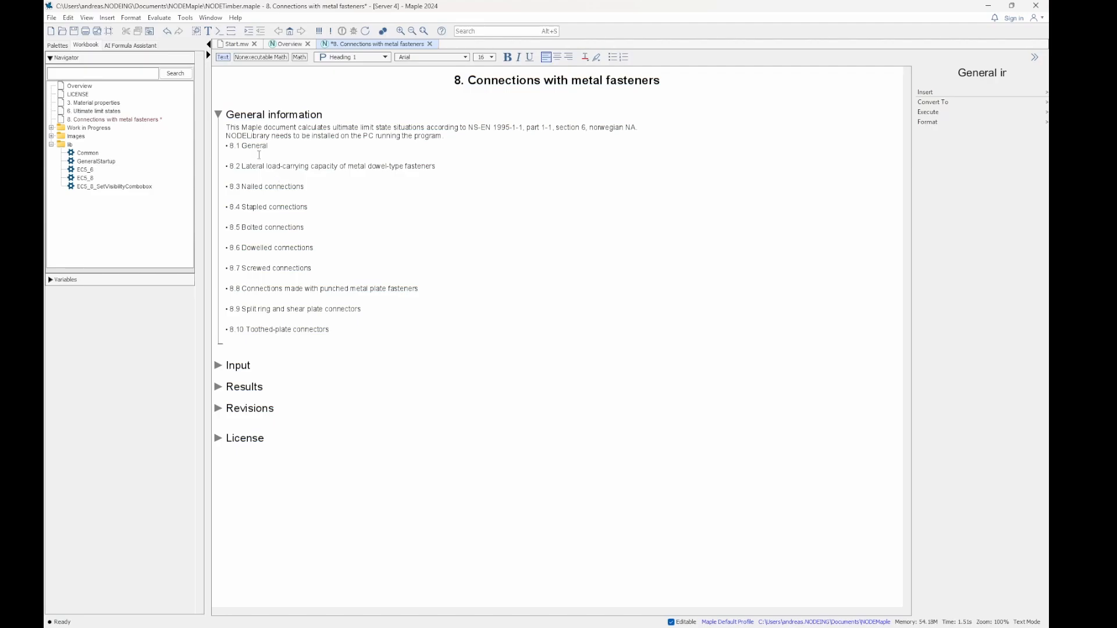
pyautogui.click(218, 115)
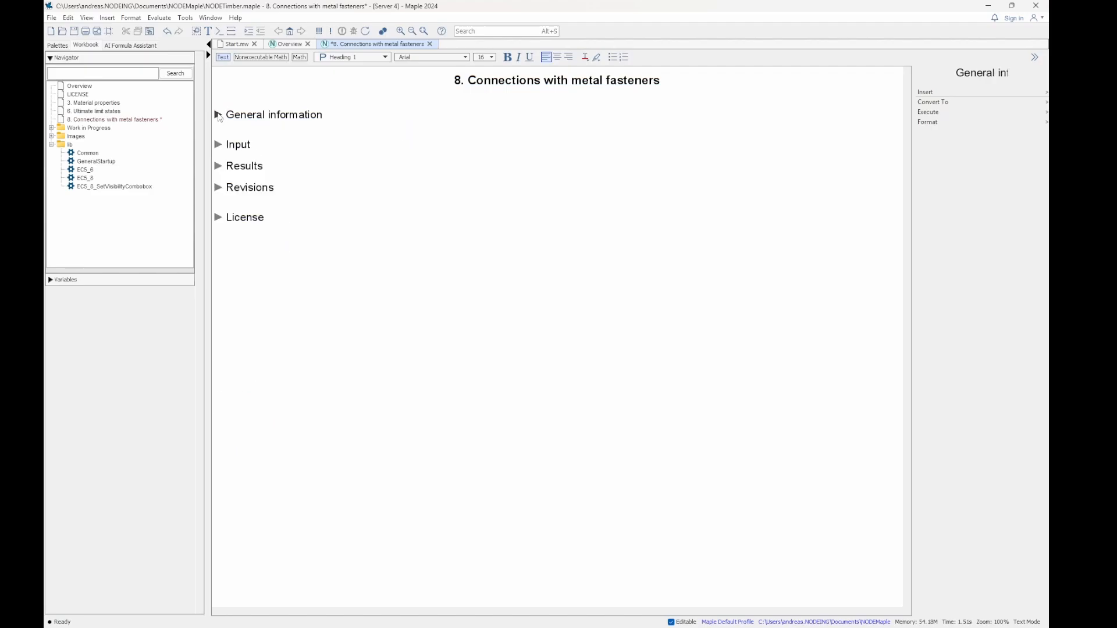
# Expand the Input section and collapse its Import / Export, Project, System and Fasteners subsections.
pyautogui.click(219, 146)
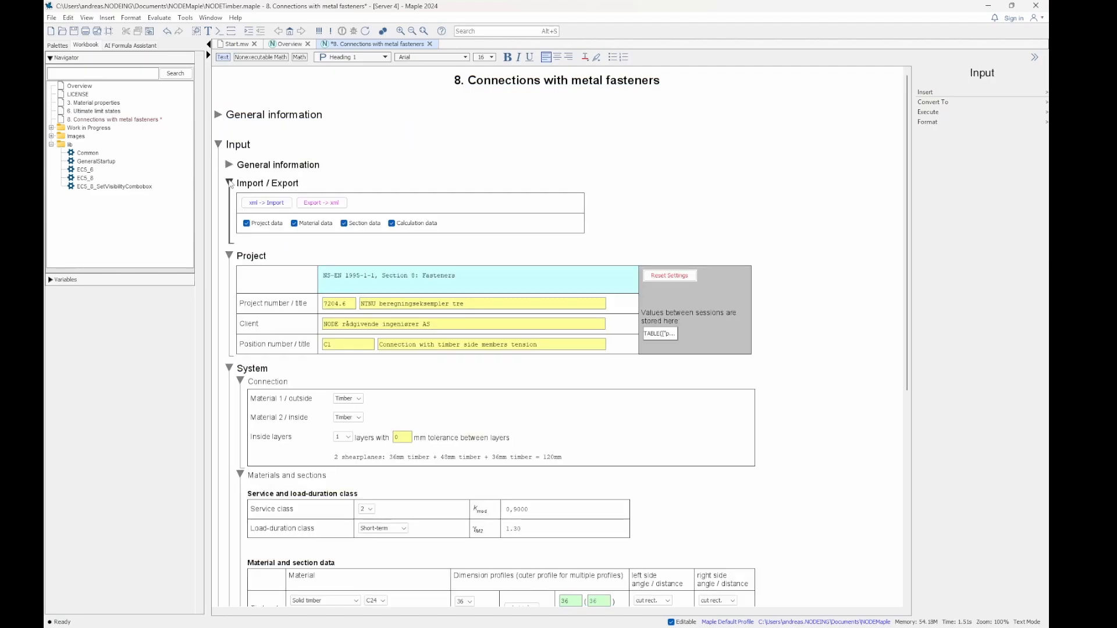
pyautogui.click(229, 183)
pyautogui.click(229, 202)
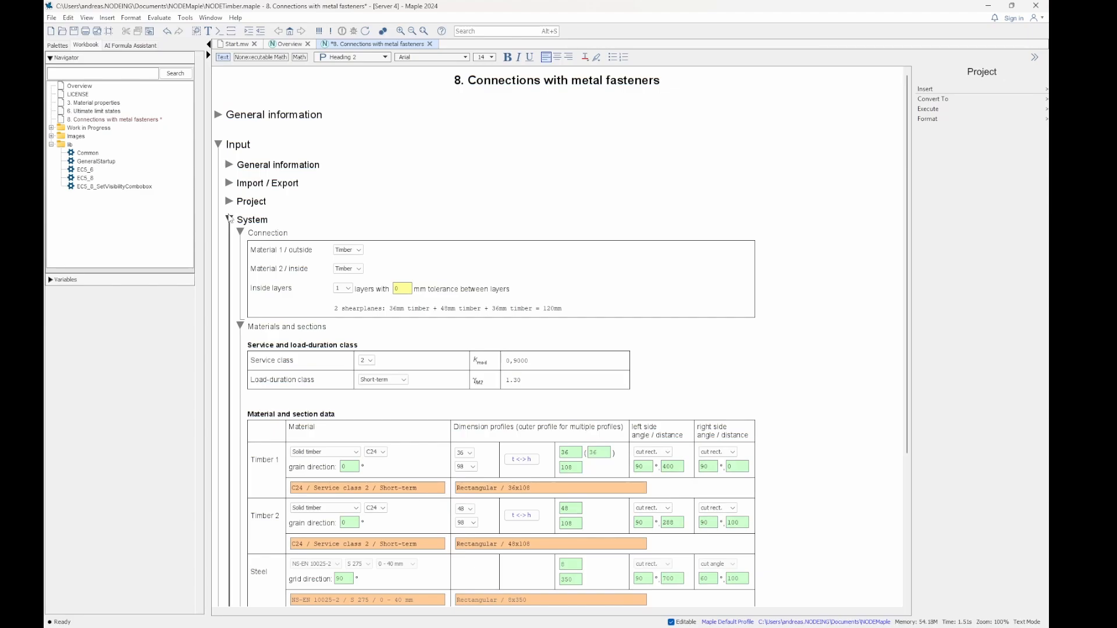
pyautogui.click(229, 221)
pyautogui.click(229, 238)
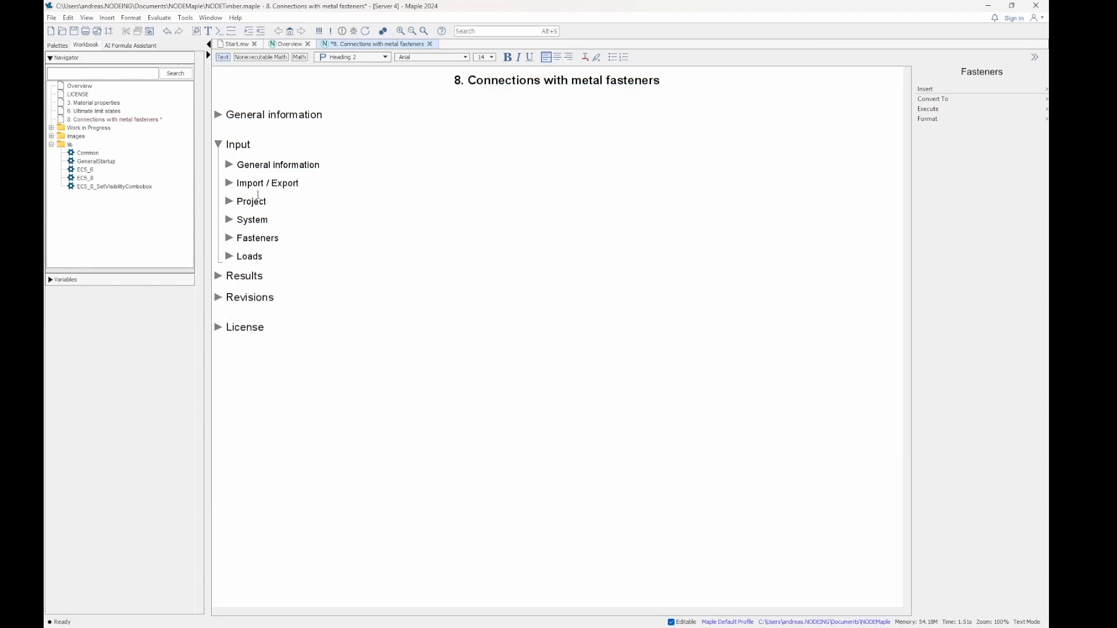
# Review the figures in Input's General information and the options in Import / Export, collapsing each subsection after viewing.
pyautogui.click(229, 165)
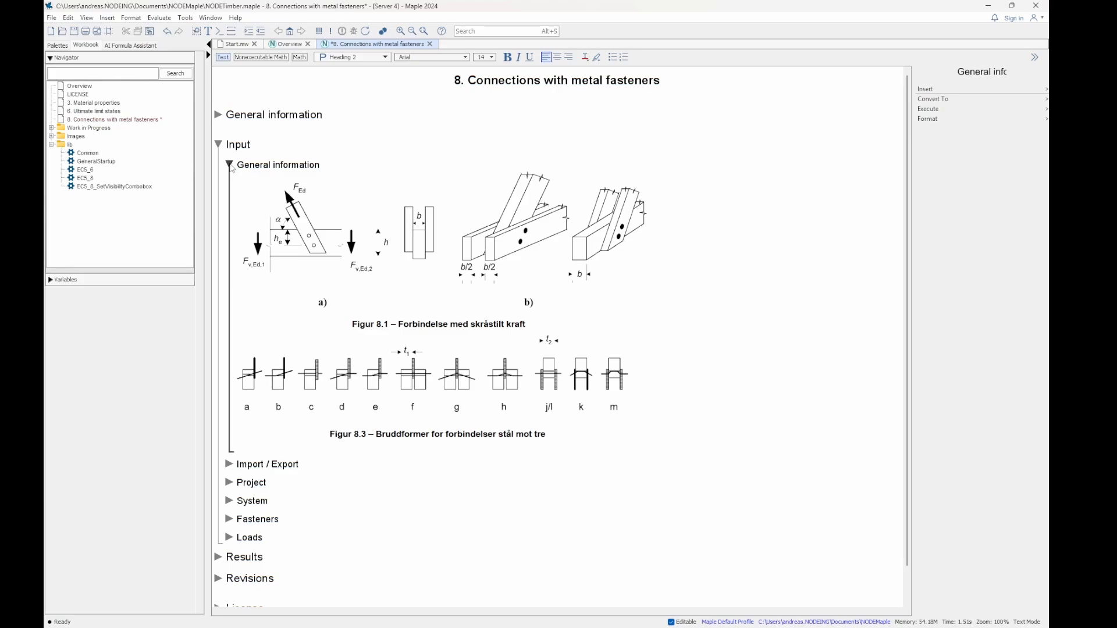
pyautogui.click(230, 166)
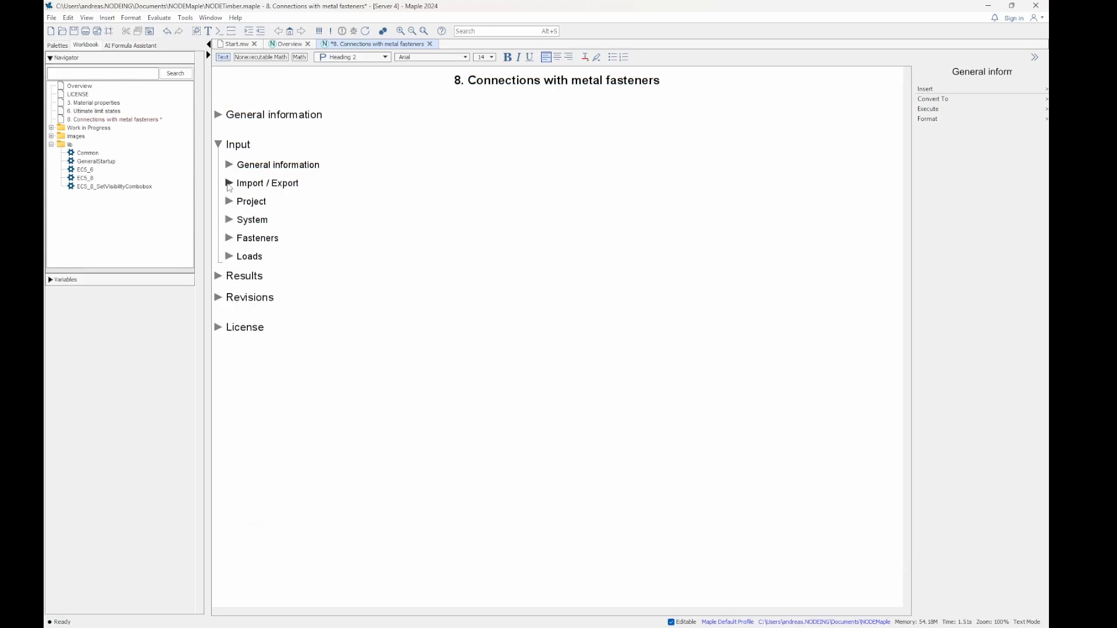
pyautogui.click(229, 183)
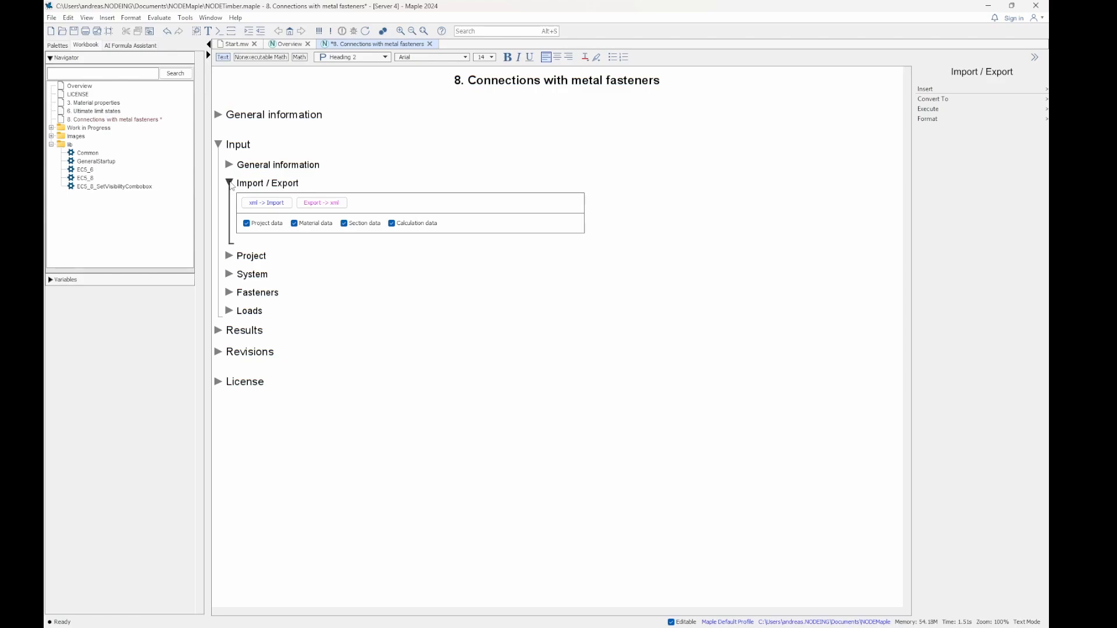
pyautogui.click(230, 184)
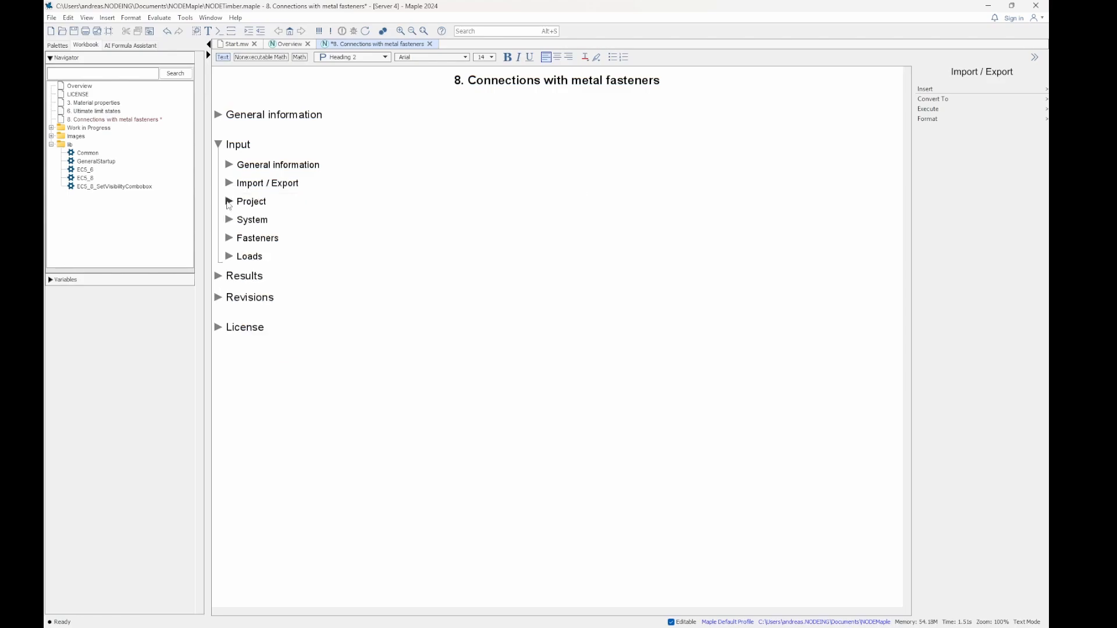
# Examine the Project subsection and its table of values stored between sessions, and collapse it again.
pyautogui.click(229, 202)
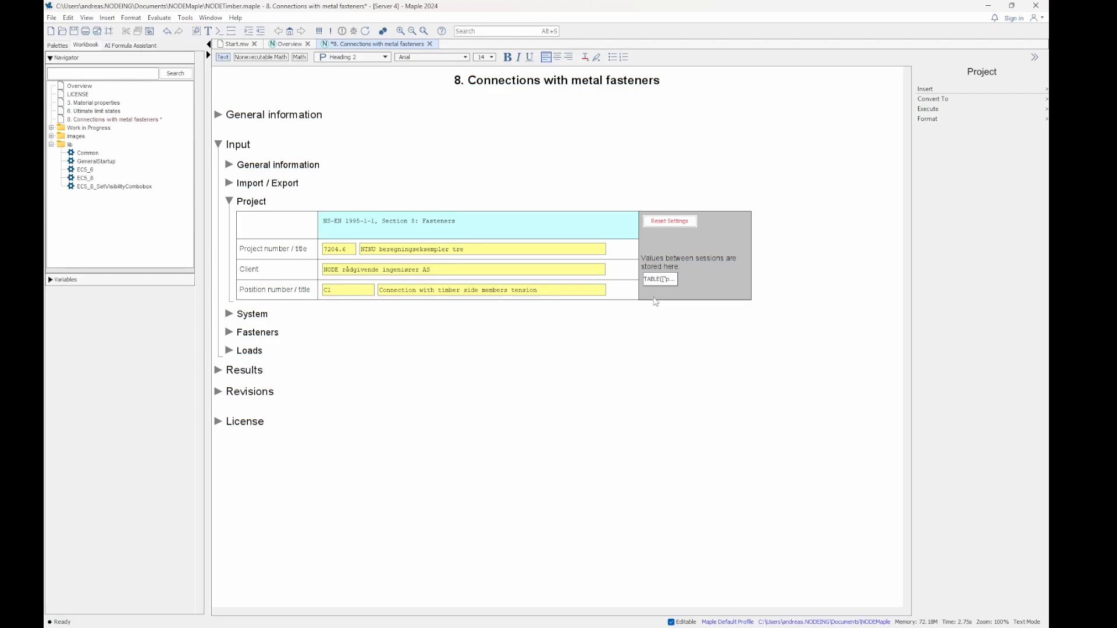
pyautogui.click(669, 282)
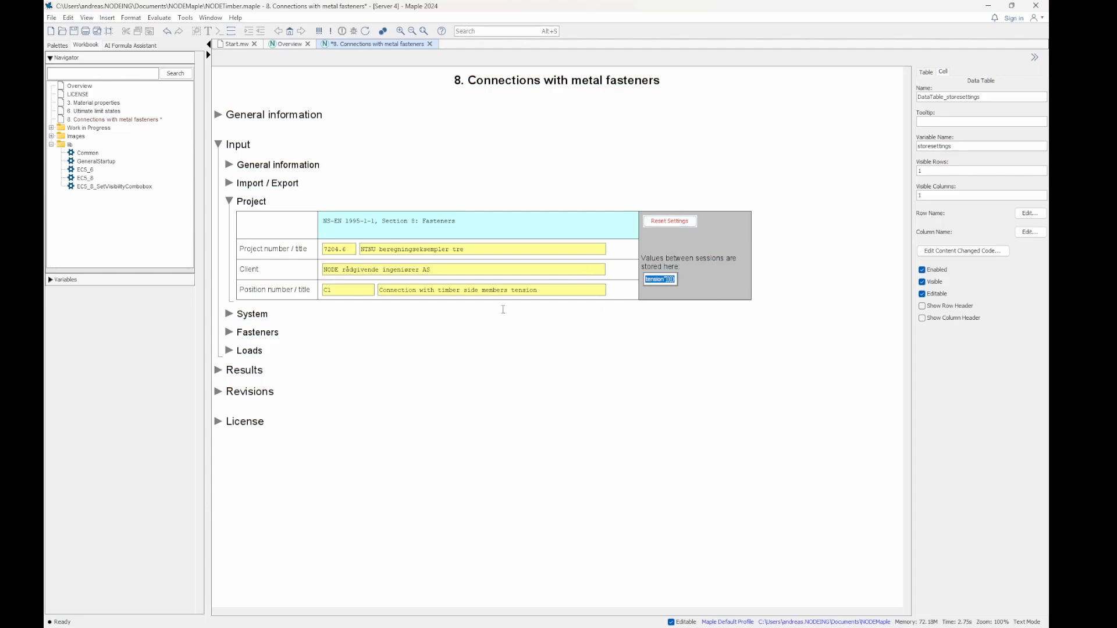
pyautogui.click(229, 201)
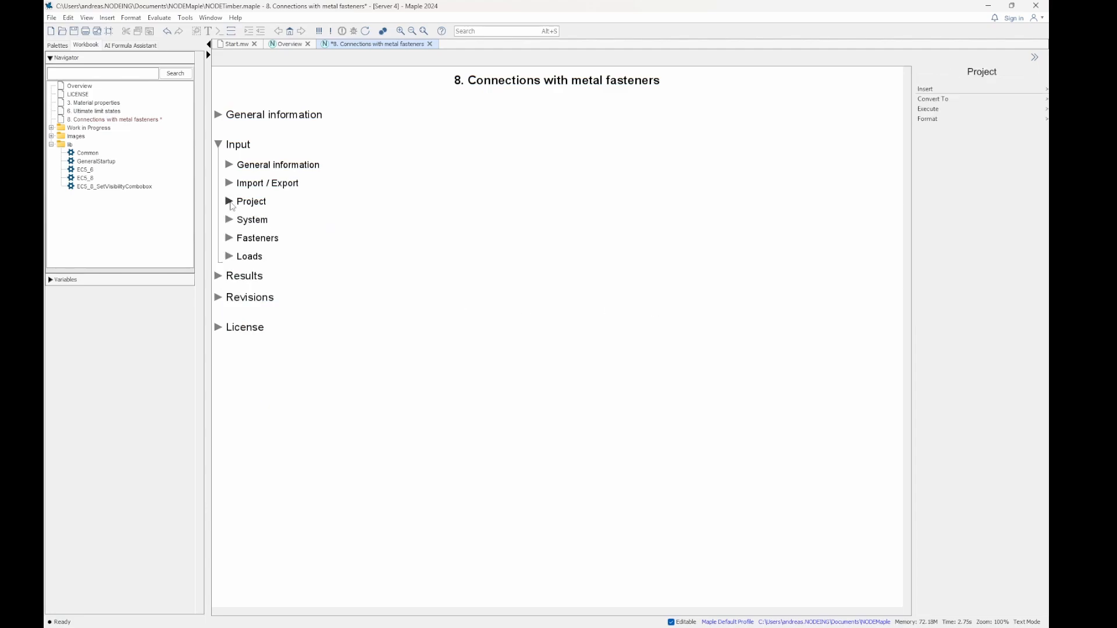
# Expand the System subsection with only Connection open and Materials and sections collapsed.
pyautogui.click(229, 220)
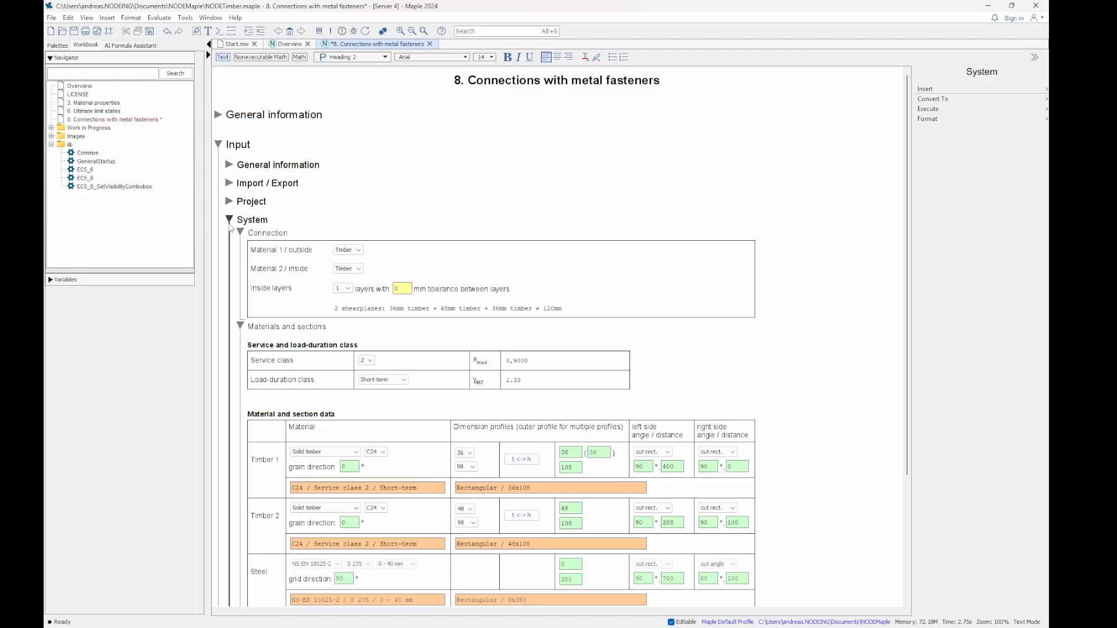
pyautogui.click(243, 234)
pyautogui.click(241, 233)
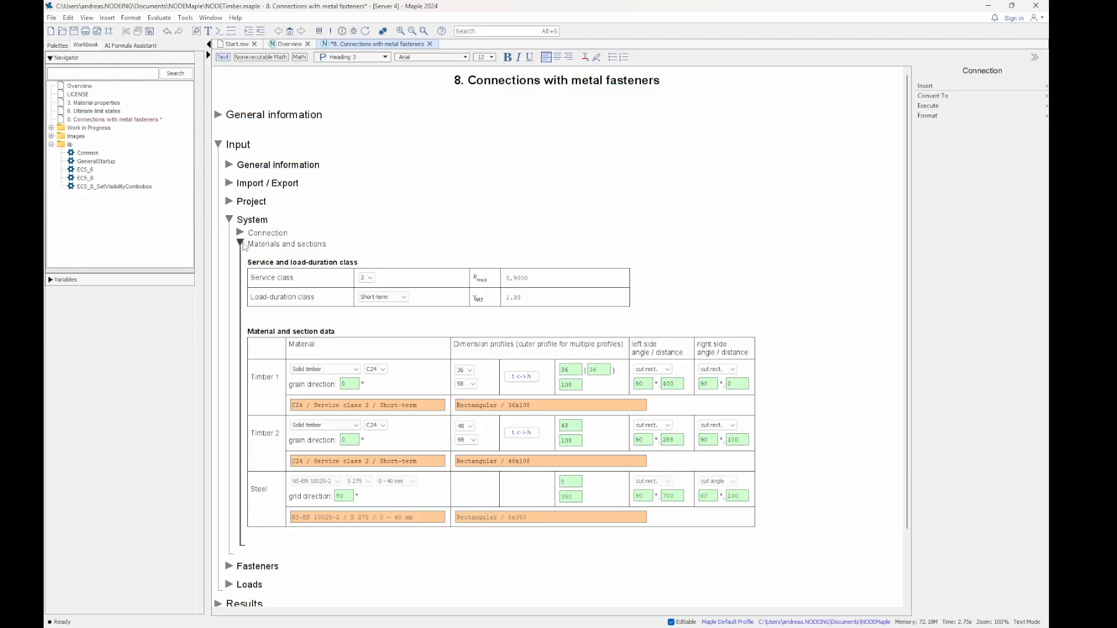
pyautogui.click(241, 243)
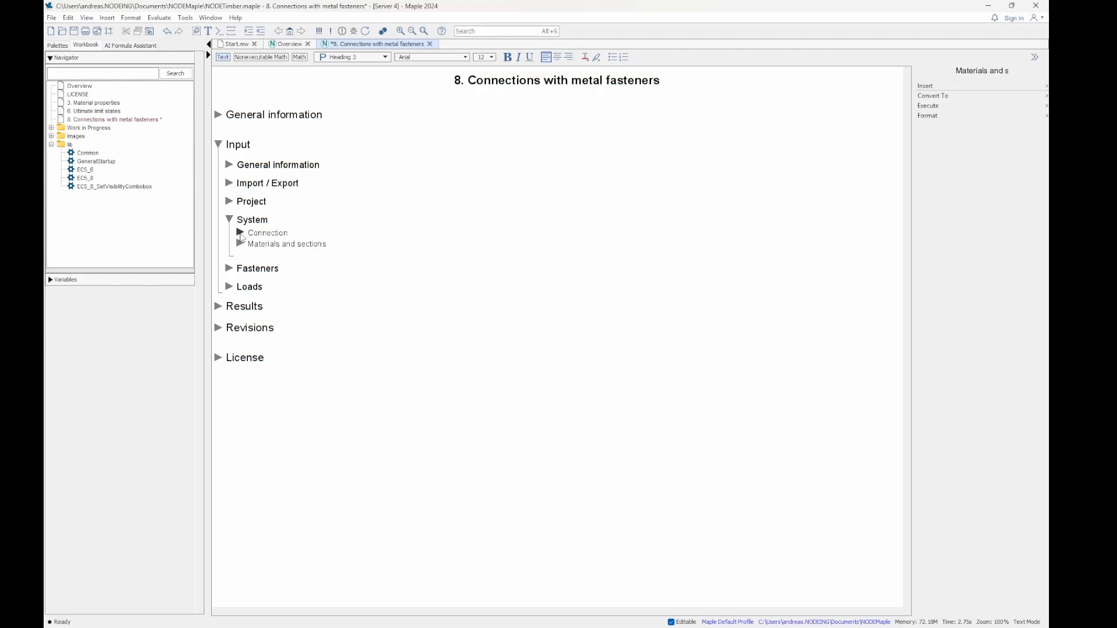
pyautogui.click(241, 233)
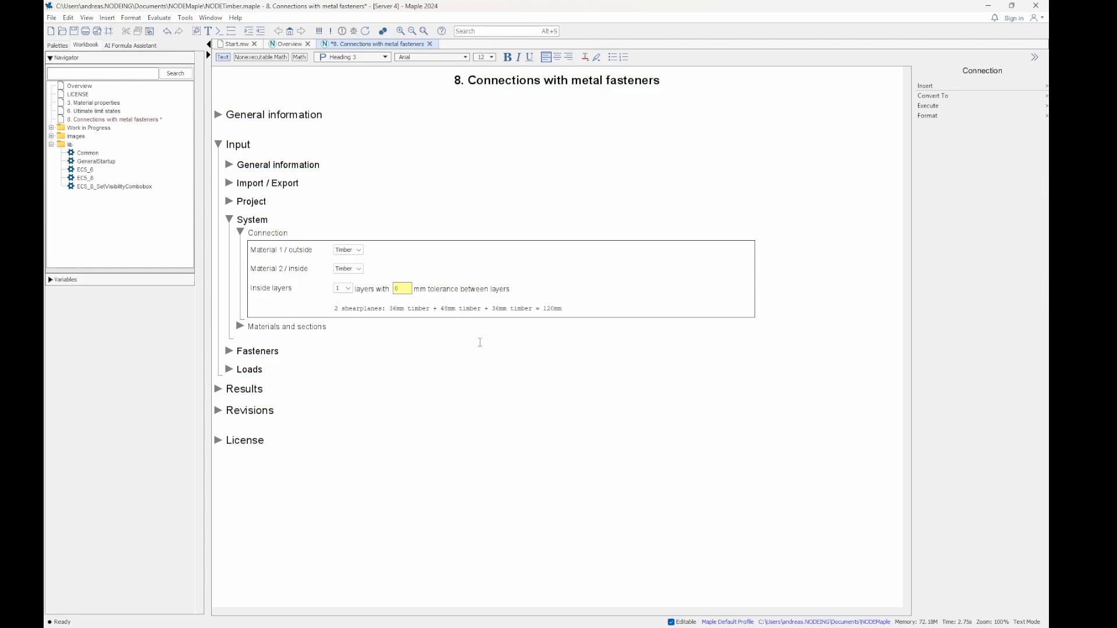
# Inspect the material choices available for Material 1 / outside and Material 2 / inside without changing either.
pyautogui.click(357, 252)
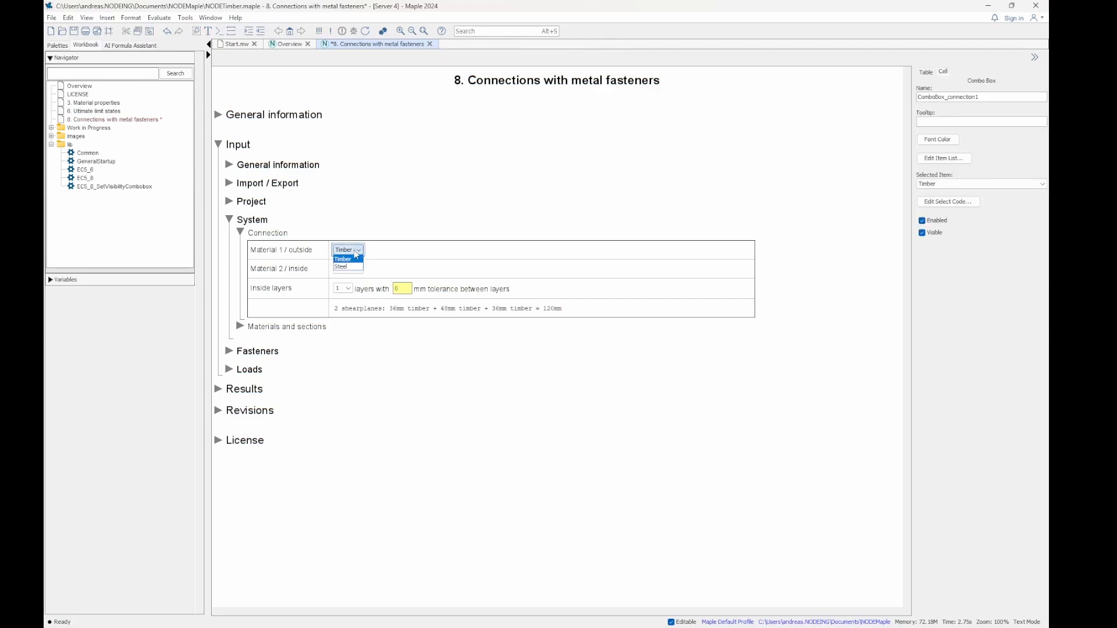
pyautogui.click(359, 341)
pyautogui.click(357, 269)
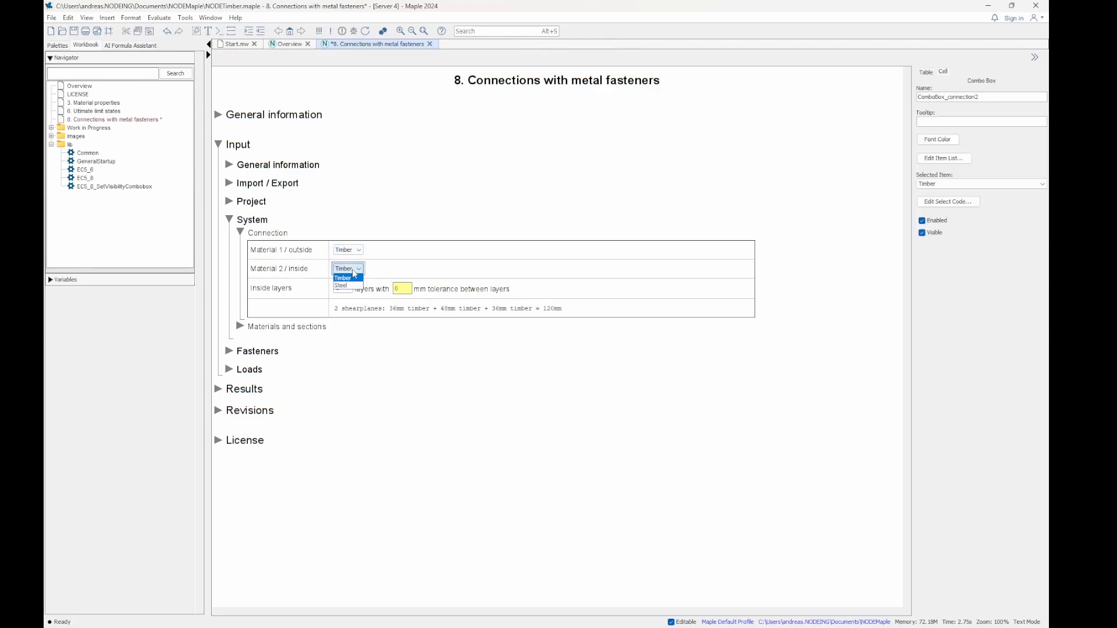
pyautogui.click(388, 368)
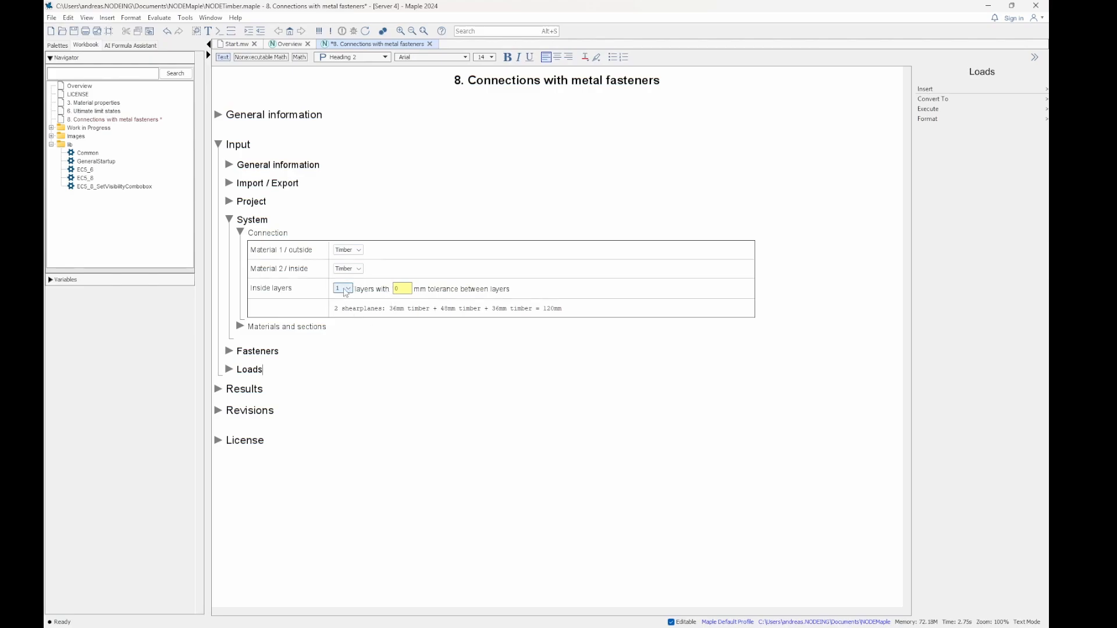
# Set Material 1 / outside to Steel and acknowledge the resulting dialog.
pyautogui.click(359, 250)
pyautogui.click(343, 266)
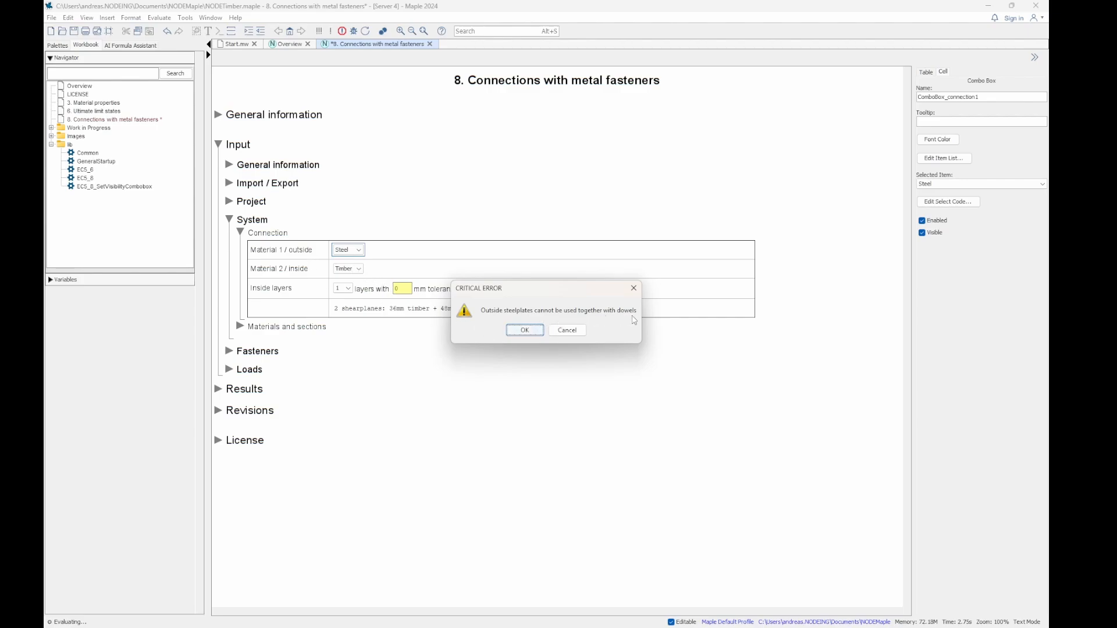
pyautogui.click(525, 331)
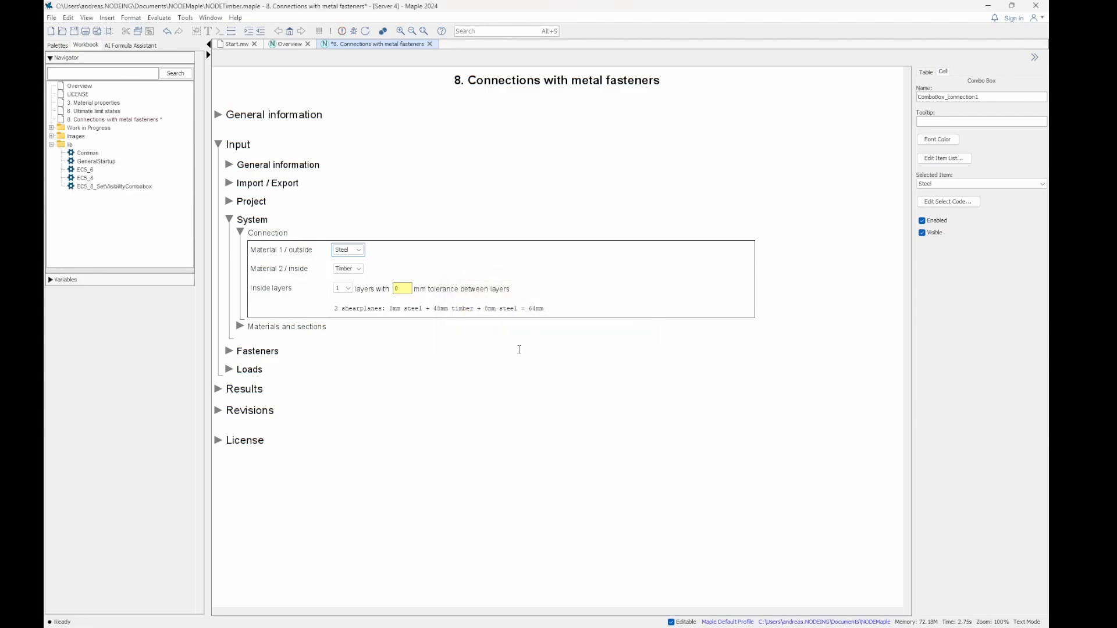
# Try to set the number of inside layers to 0 with the steel outside material.
pyautogui.click(344, 288)
pyautogui.click(340, 298)
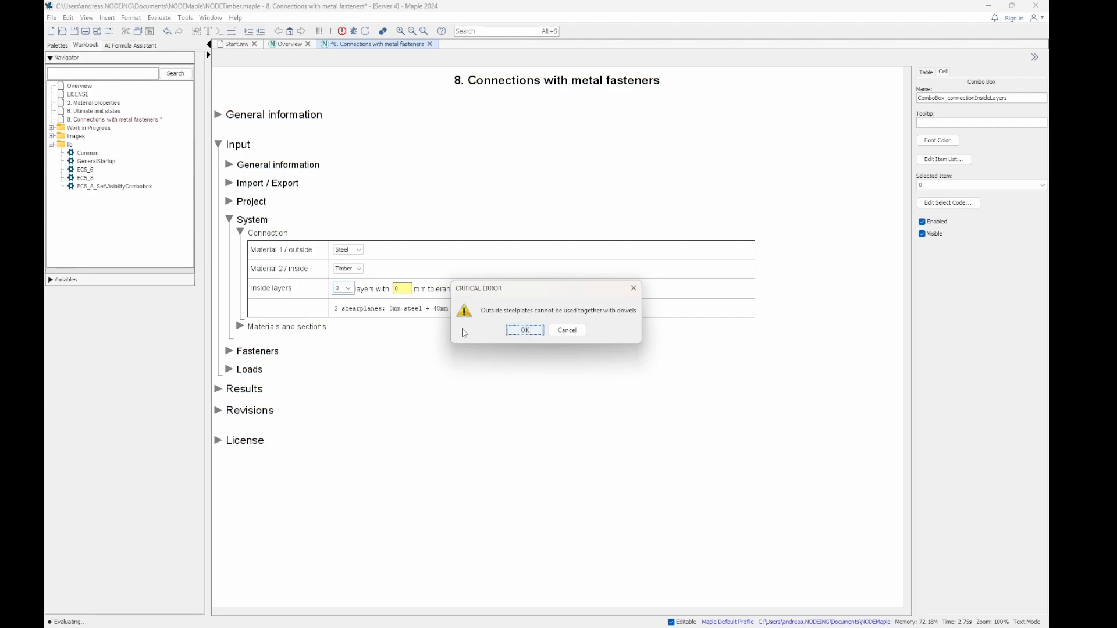
pyautogui.click(518, 330)
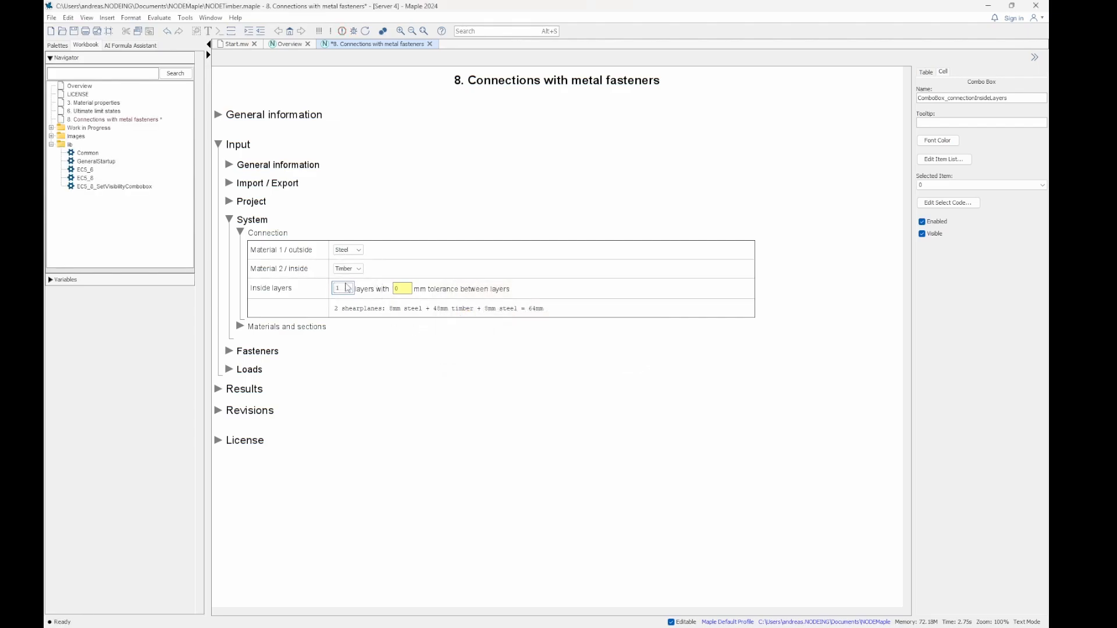
# Set Material 1 / outside back to Timber and acknowledge the resulting dialog.
pyautogui.click(352, 252)
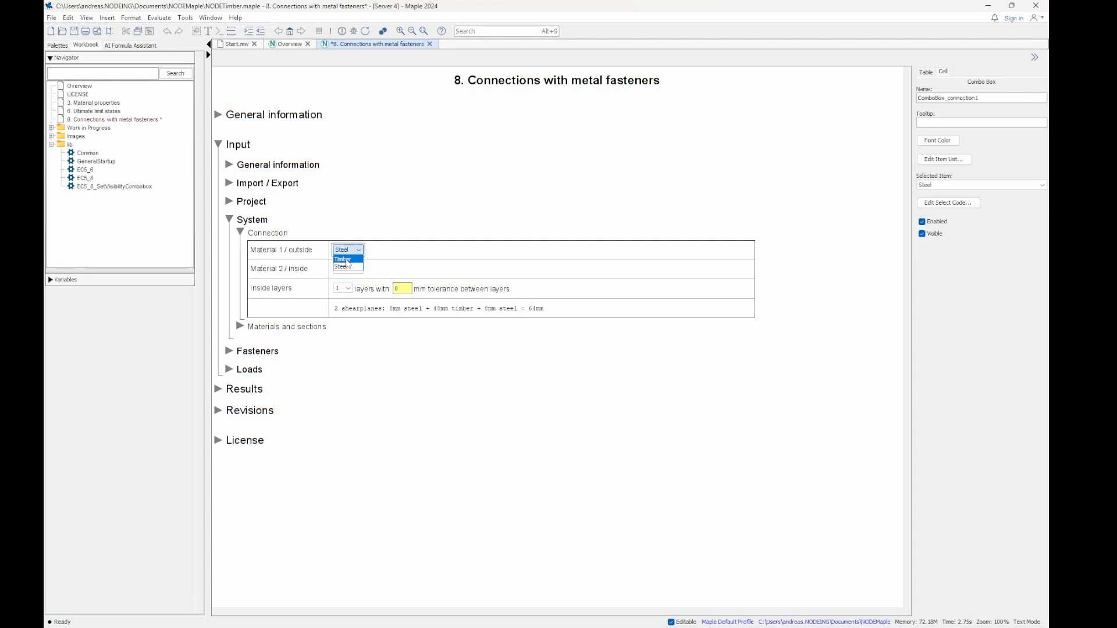
pyautogui.click(348, 266)
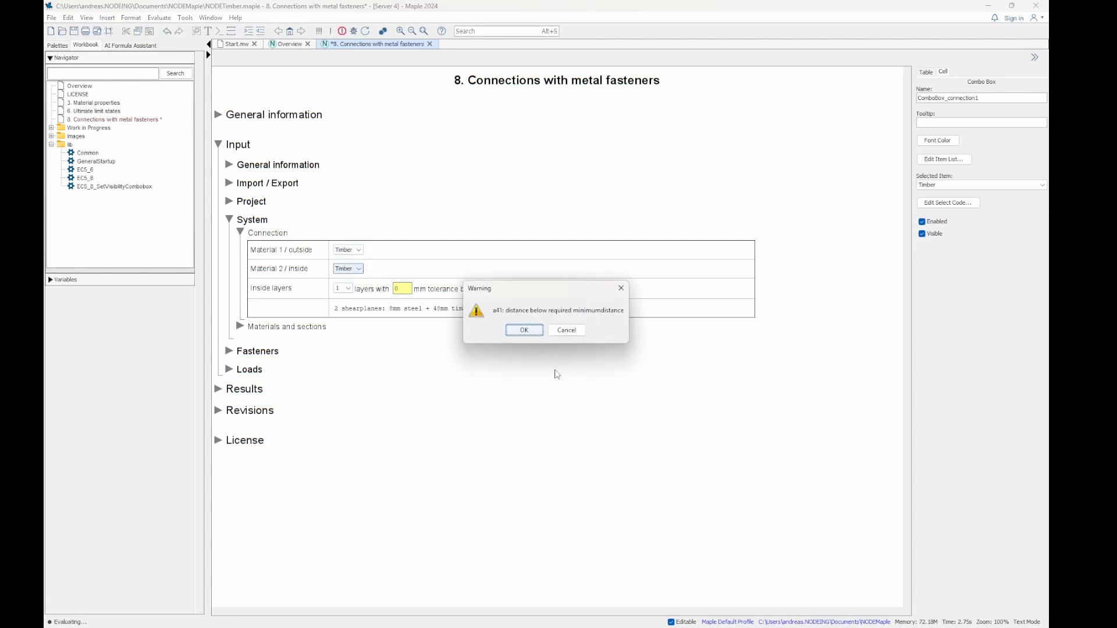
pyautogui.click(524, 330)
# Set Material 2 / inside to Steel and dismiss the resulting dialogs.
pyautogui.click(349, 269)
pyautogui.click(352, 284)
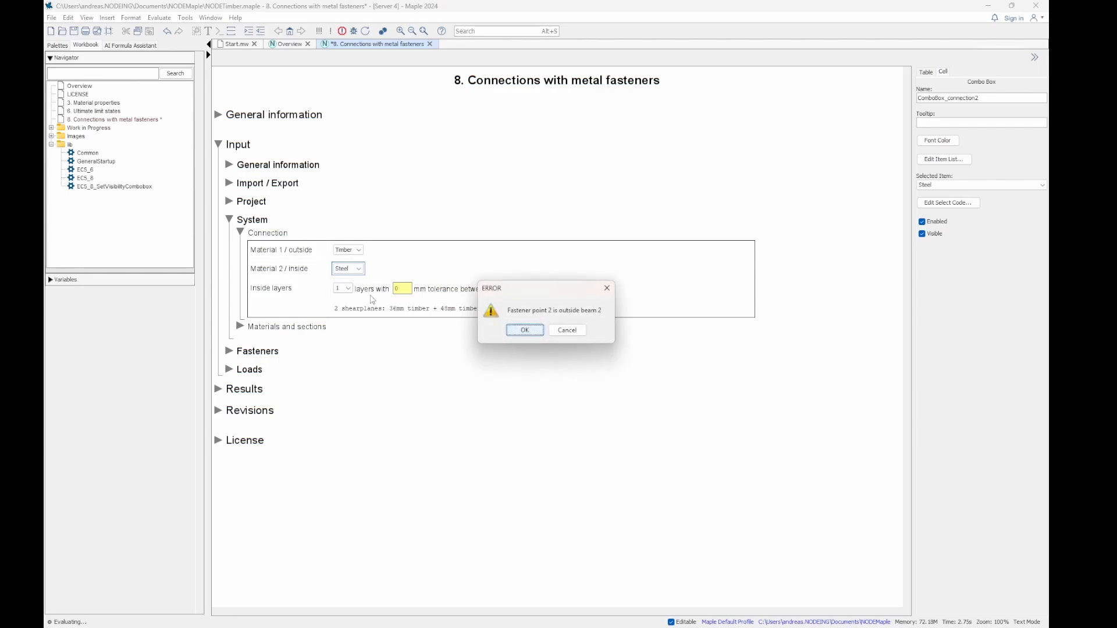
pyautogui.click(515, 330)
pyautogui.click(572, 363)
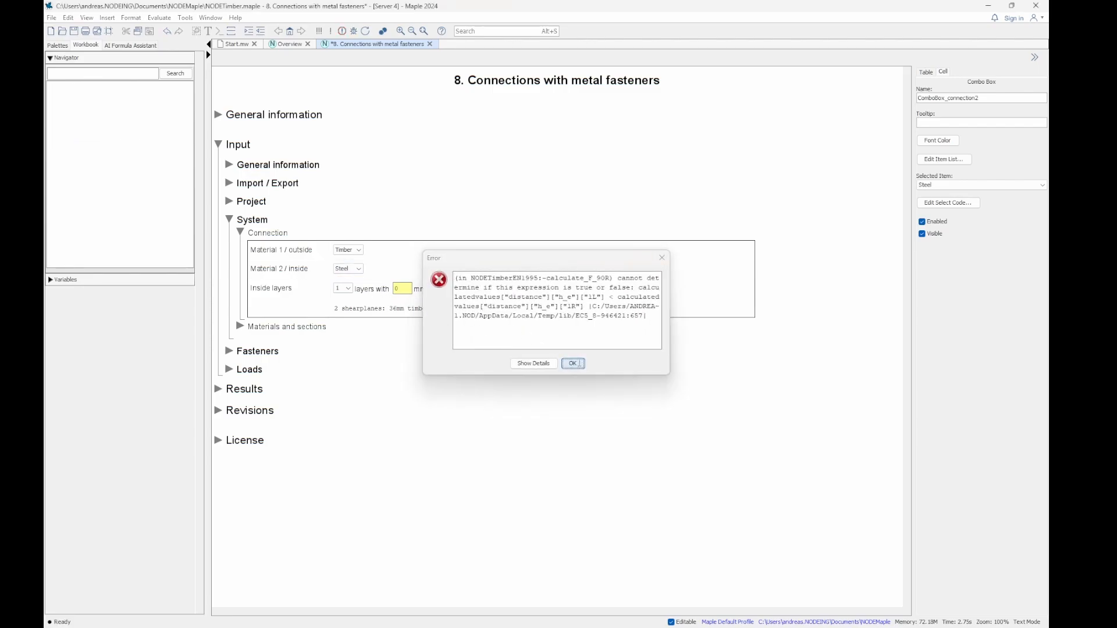
# Set the number of inside layers to 0 and dismiss the resulting dialogs.
pyautogui.click(344, 288)
pyautogui.click(339, 298)
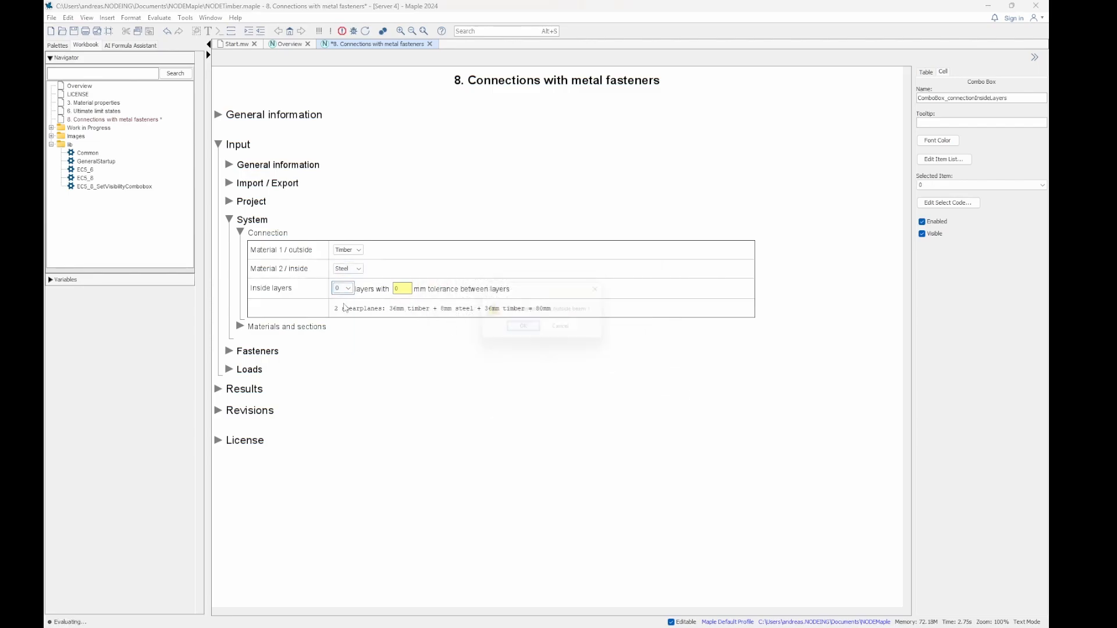
pyautogui.click(525, 330)
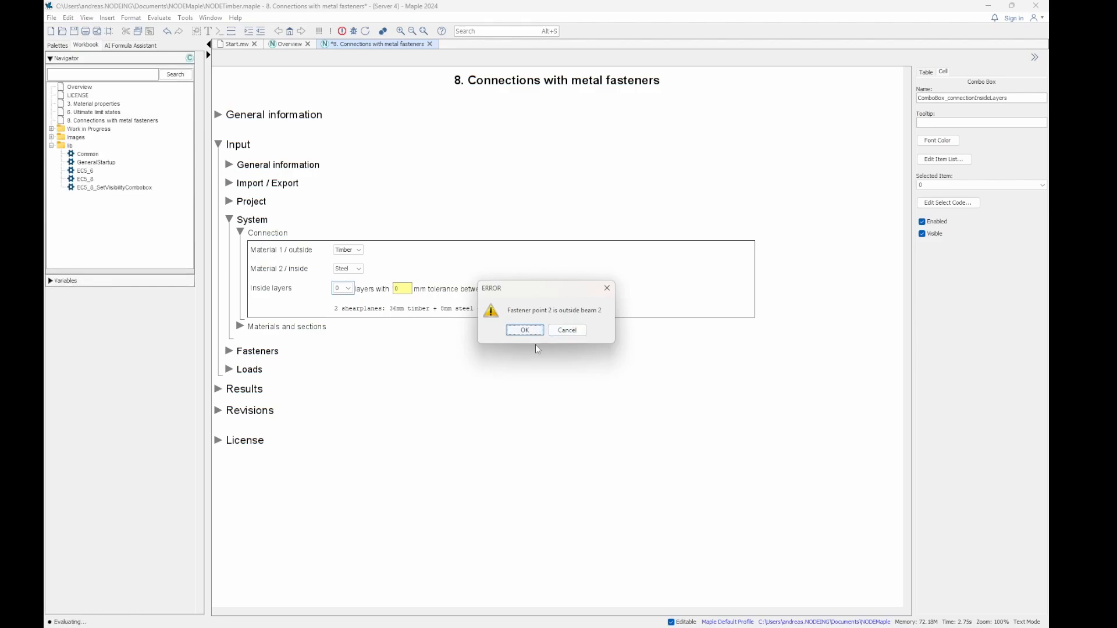
pyautogui.click(525, 331)
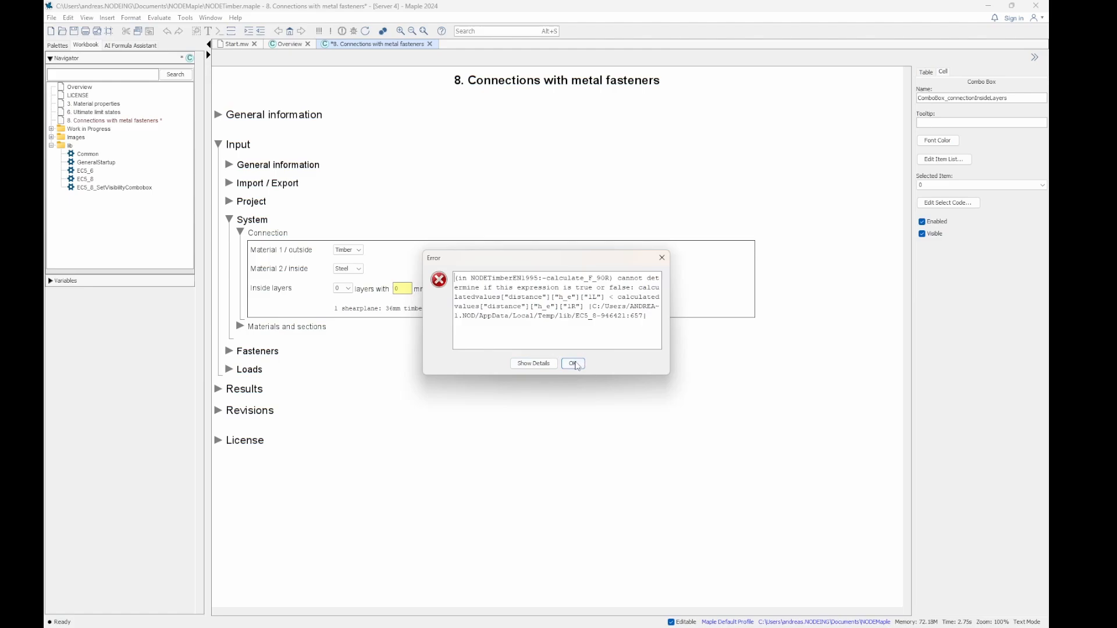
pyautogui.click(573, 363)
# Set Material 2 / inside back to Timber and acknowledge the resulting dialogs.
pyautogui.click(358, 271)
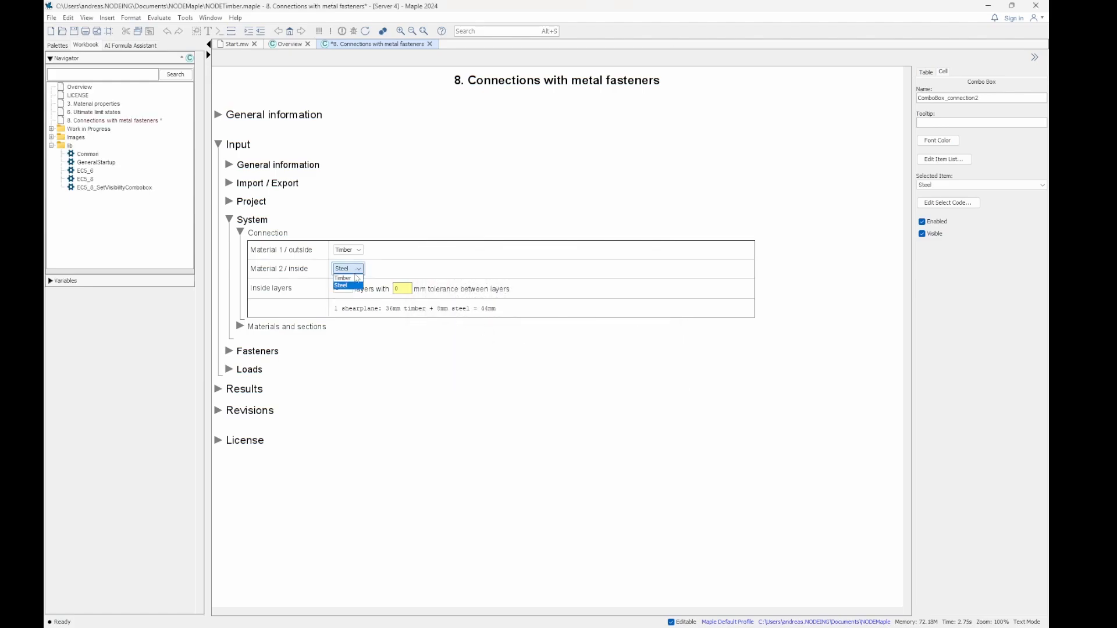
pyautogui.click(346, 285)
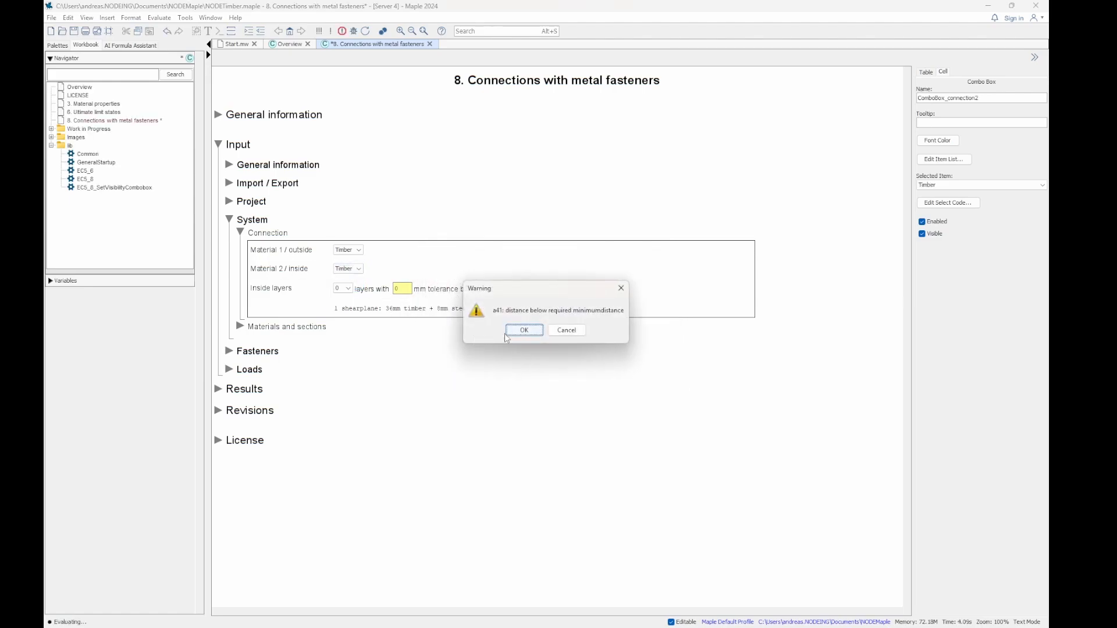
pyautogui.click(523, 329)
pyautogui.click(524, 330)
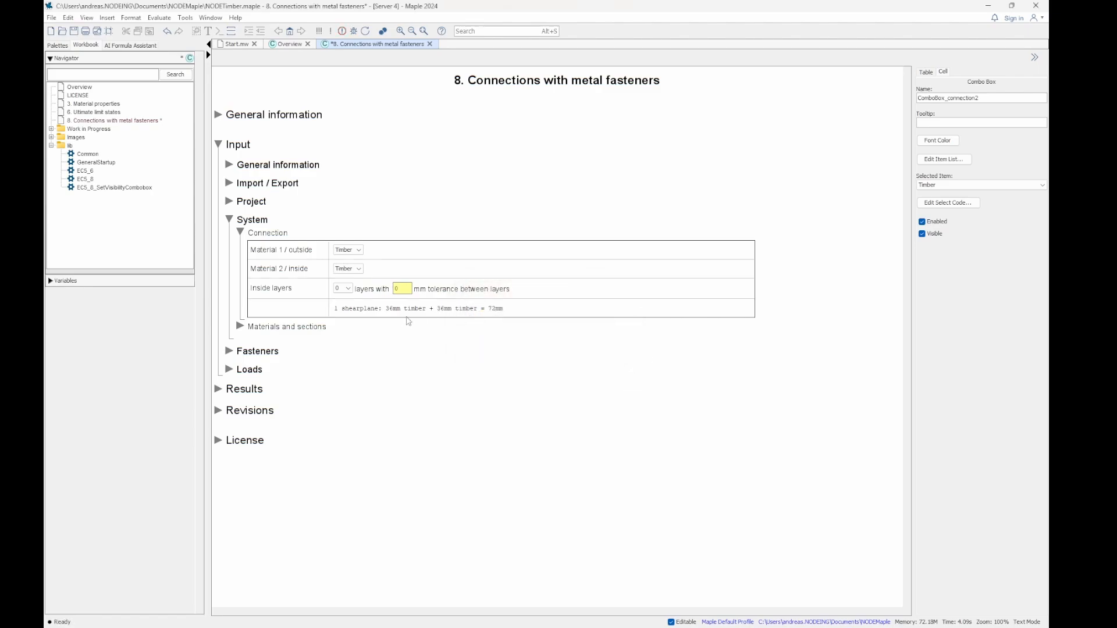
# Set the number of inside layers to 1 and acknowledge the resulting dialogs.
pyautogui.click(348, 288)
pyautogui.click(346, 308)
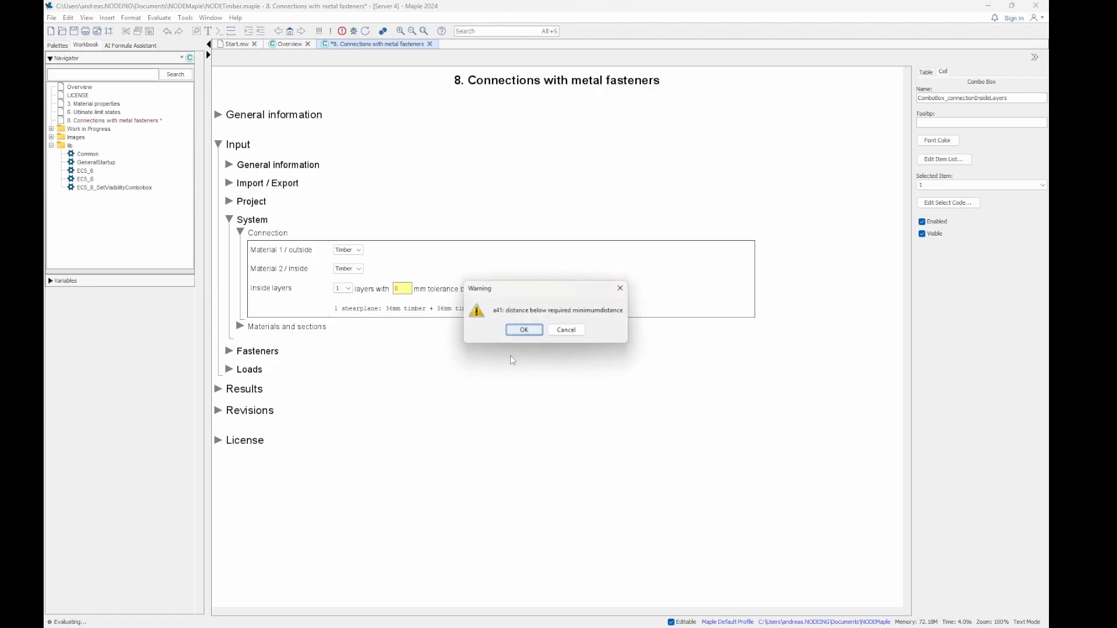
pyautogui.click(525, 330)
pyautogui.click(524, 330)
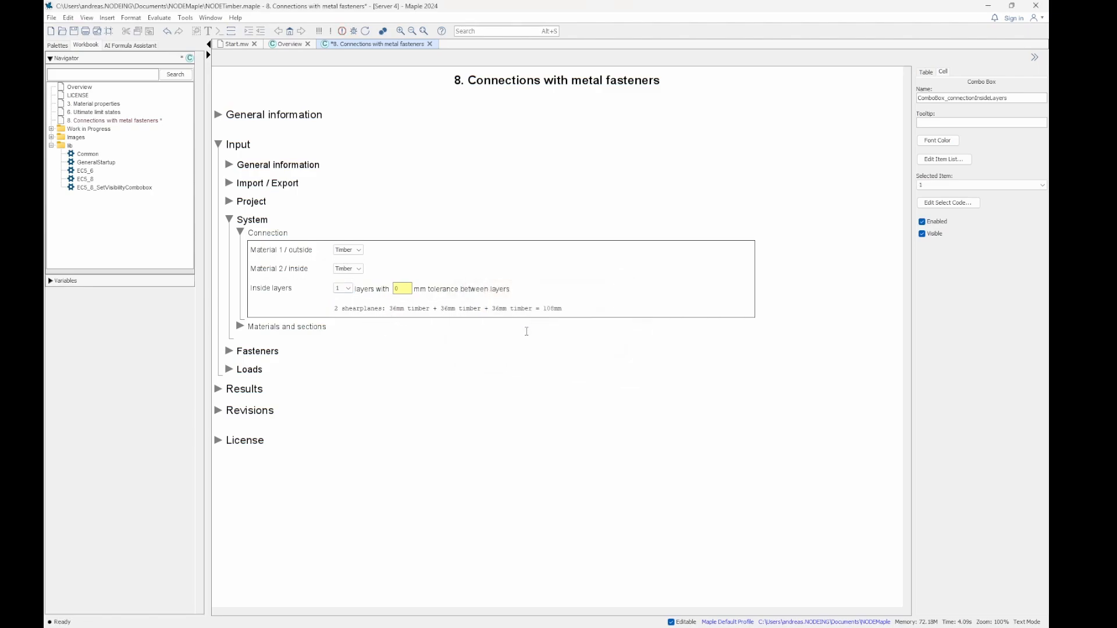
# Expand Materials and sections, collapse Connection, and review the material and section data, including Timber 1's profile dimension options.
pyautogui.click(240, 326)
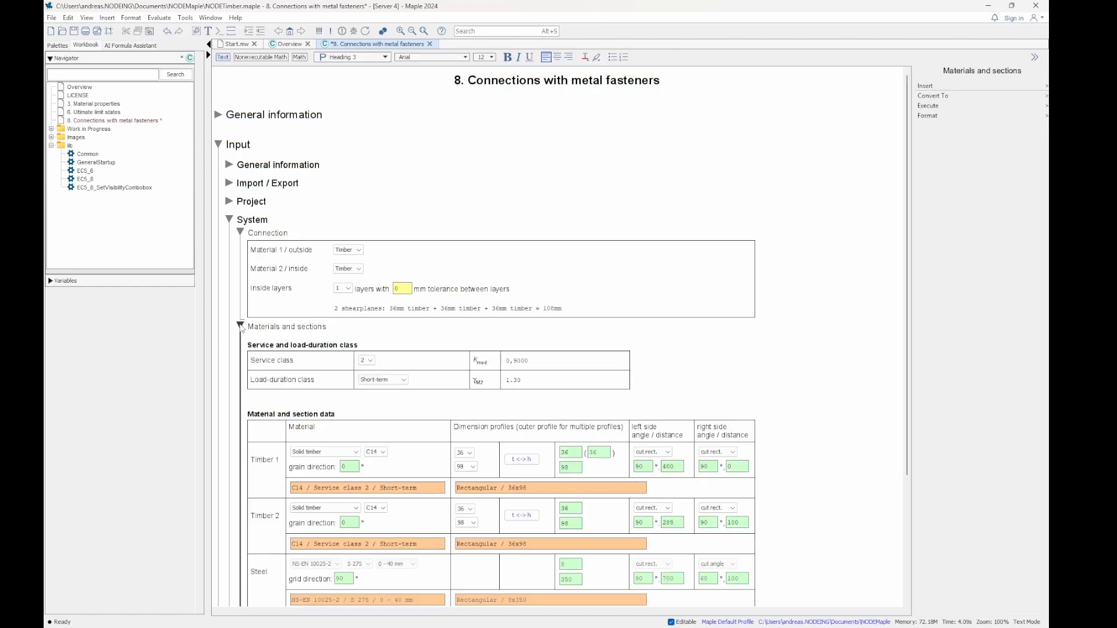
pyautogui.click(240, 233)
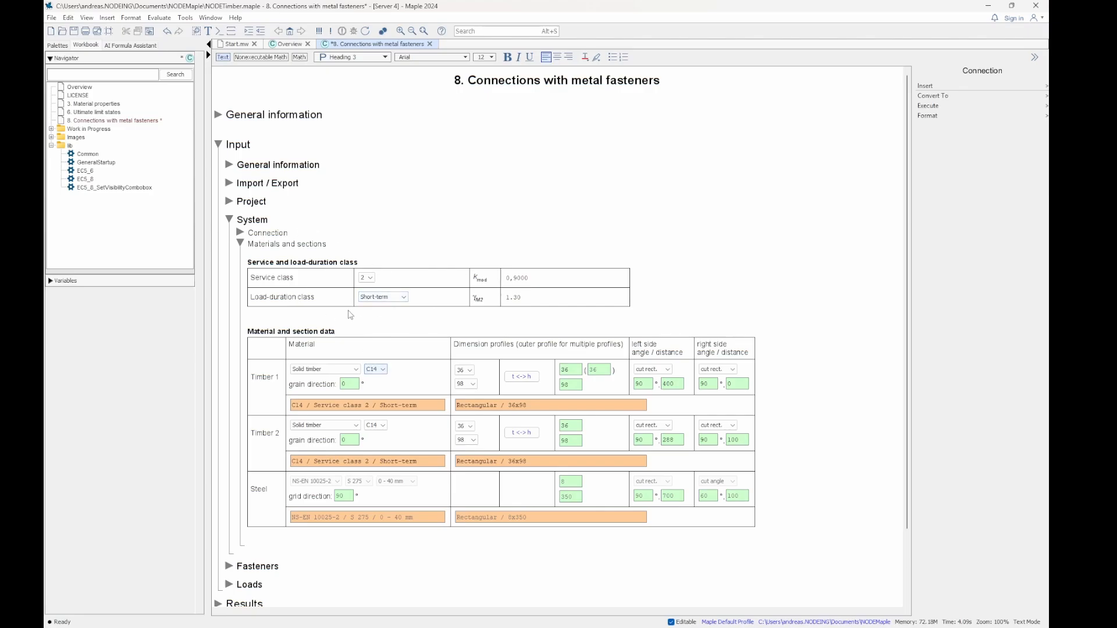
pyautogui.scroll(-1, 372, 373)
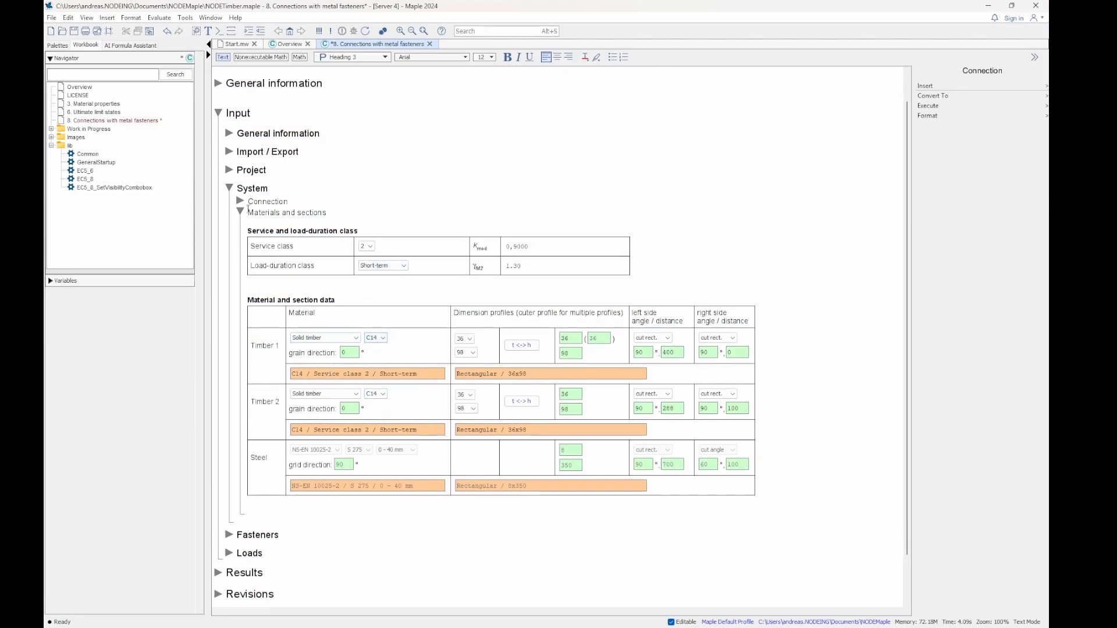
pyautogui.click(240, 202)
pyautogui.click(241, 202)
pyautogui.click(466, 339)
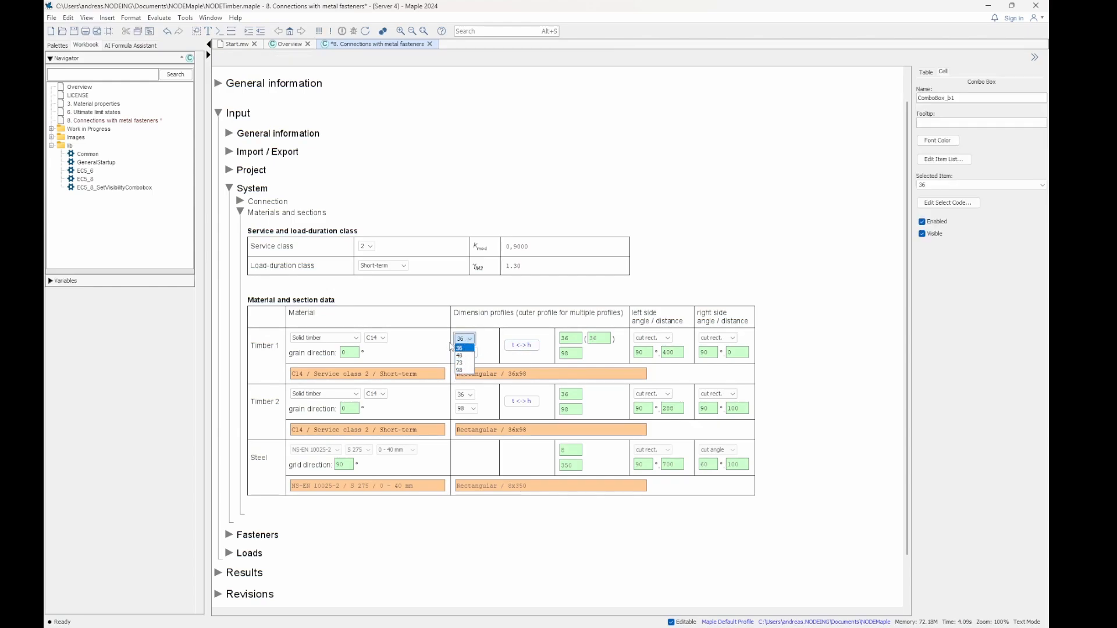
pyautogui.click(447, 375)
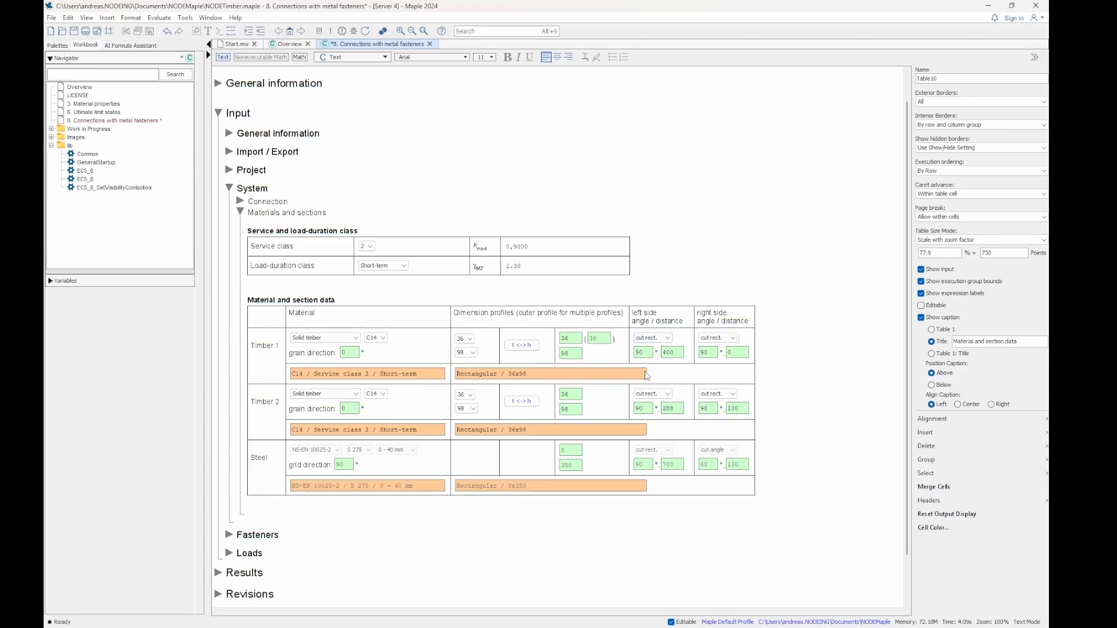
pyautogui.scroll(-2, 733, 393)
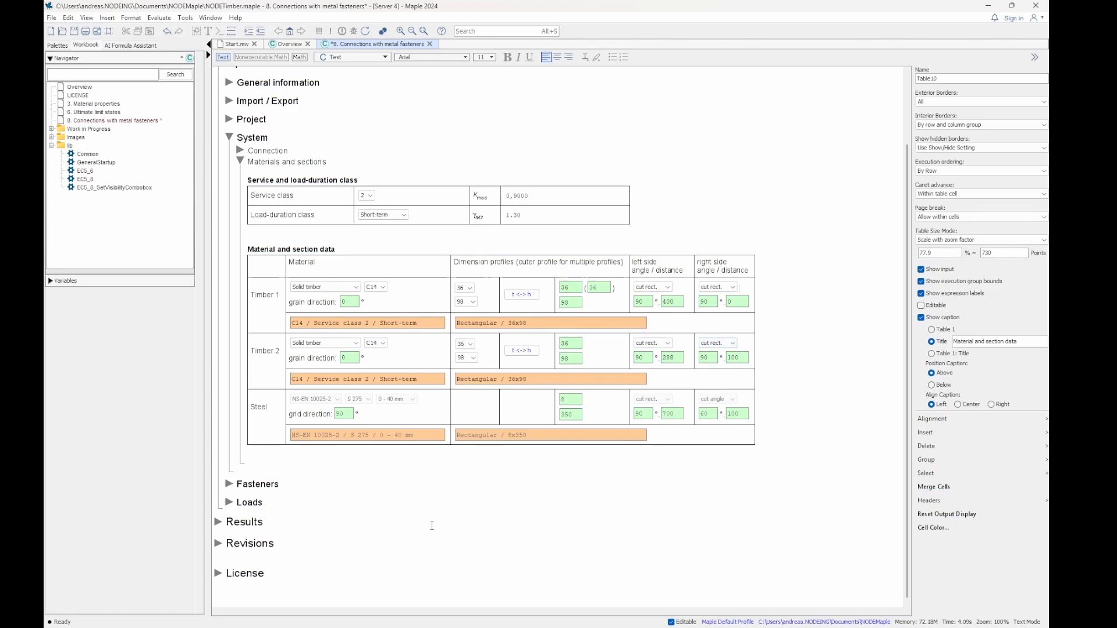
# Collapse Materials and sections and the System section, and expand the Material subsection under Fasteners.
pyautogui.click(241, 163)
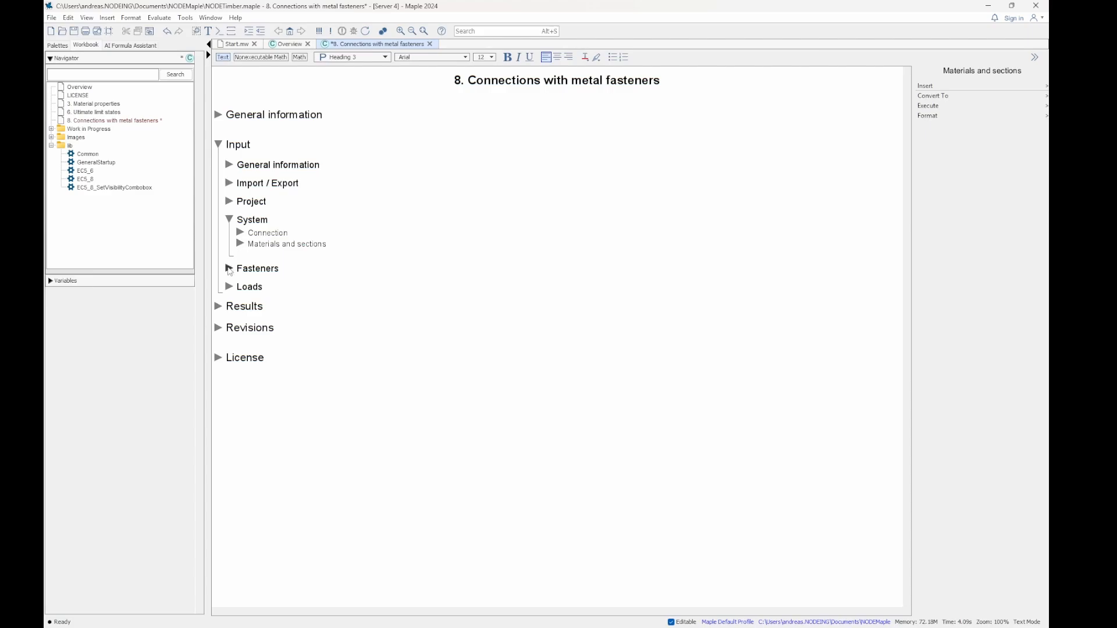
pyautogui.click(229, 268)
pyautogui.click(229, 220)
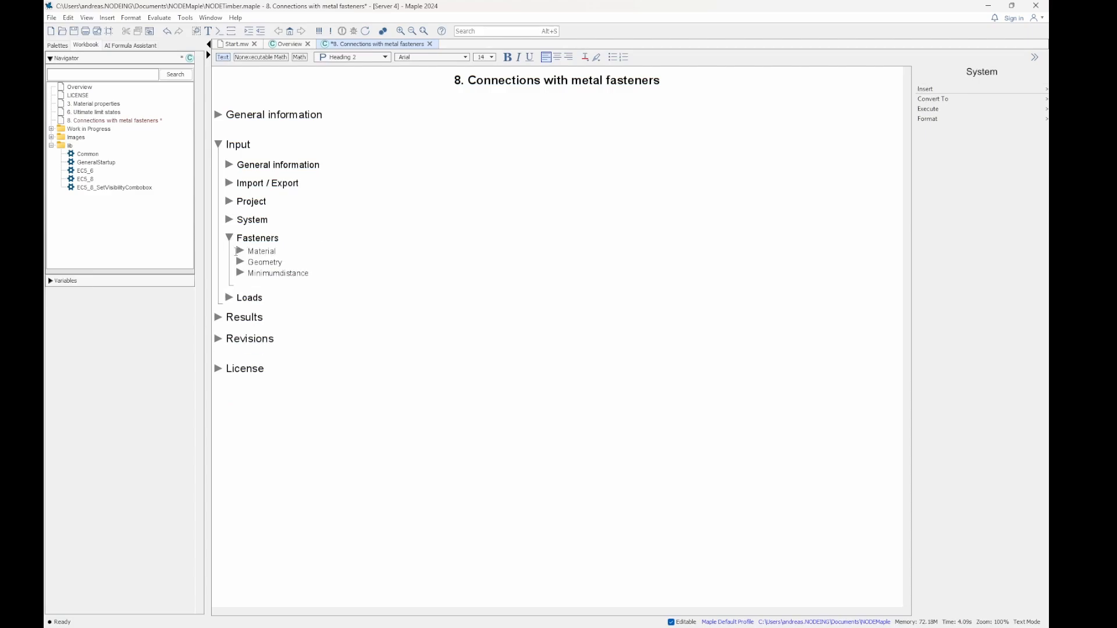
pyautogui.click(240, 251)
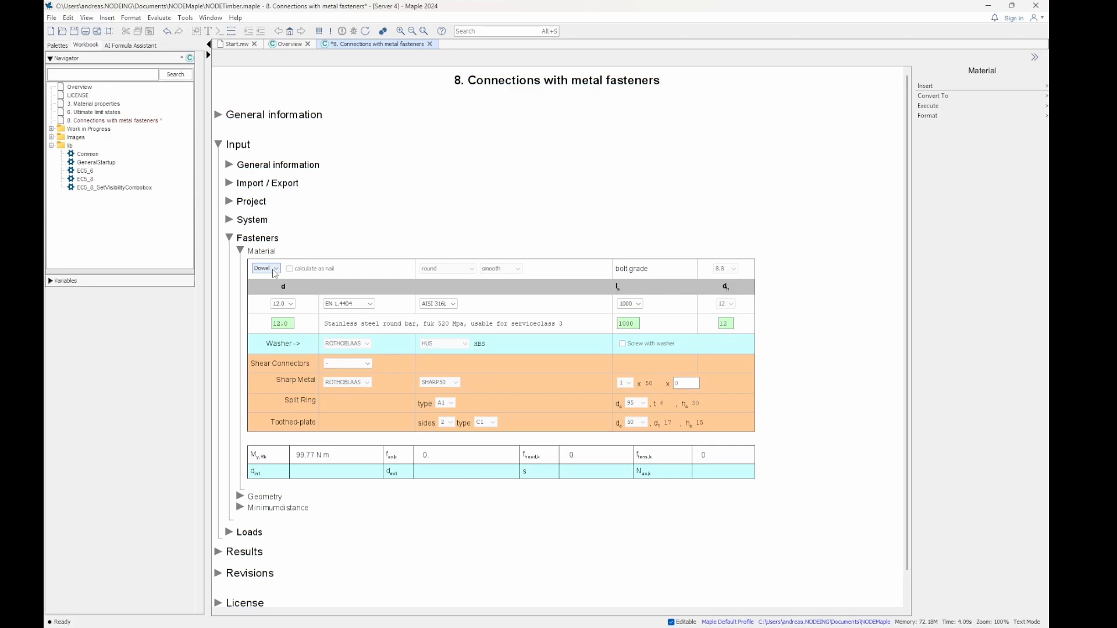
# Review the available fastener types and diameters, leaving both selections as they are.
pyautogui.click(275, 272)
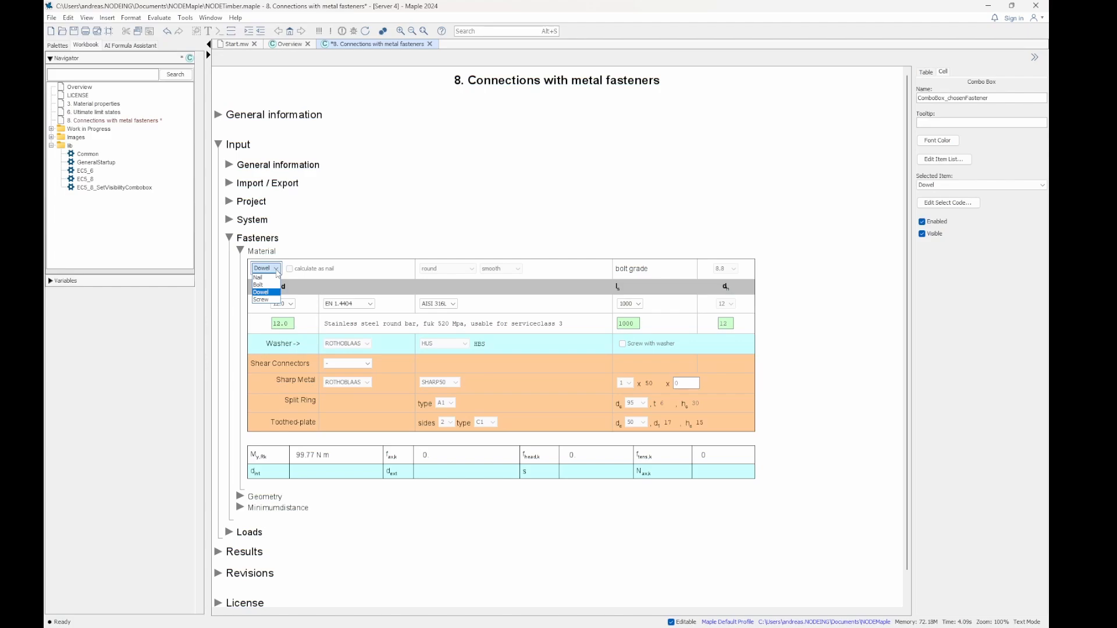
pyautogui.click(271, 270)
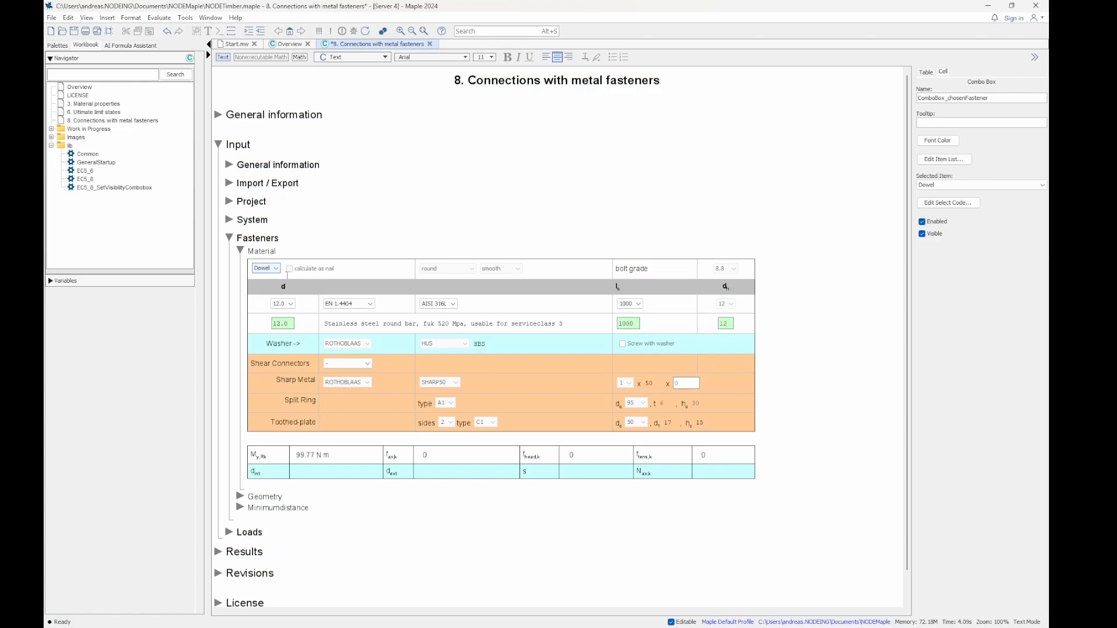
pyautogui.click(289, 304)
pyautogui.click(290, 304)
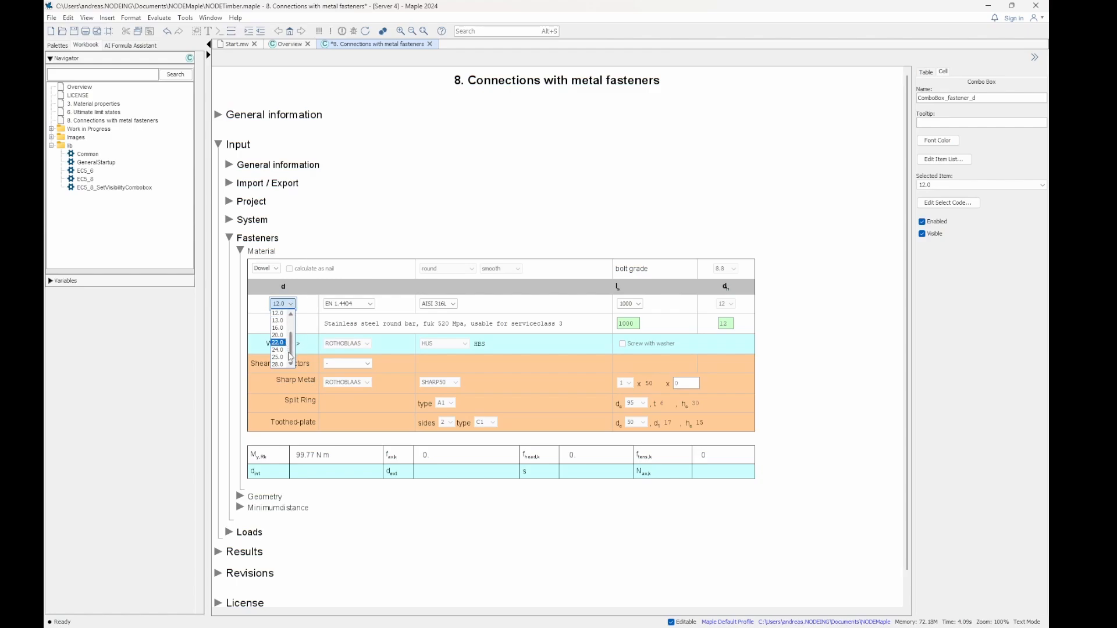
pyautogui.moveTo(291, 353); pyautogui.dragTo(291, 340)
pyautogui.click(475, 225)
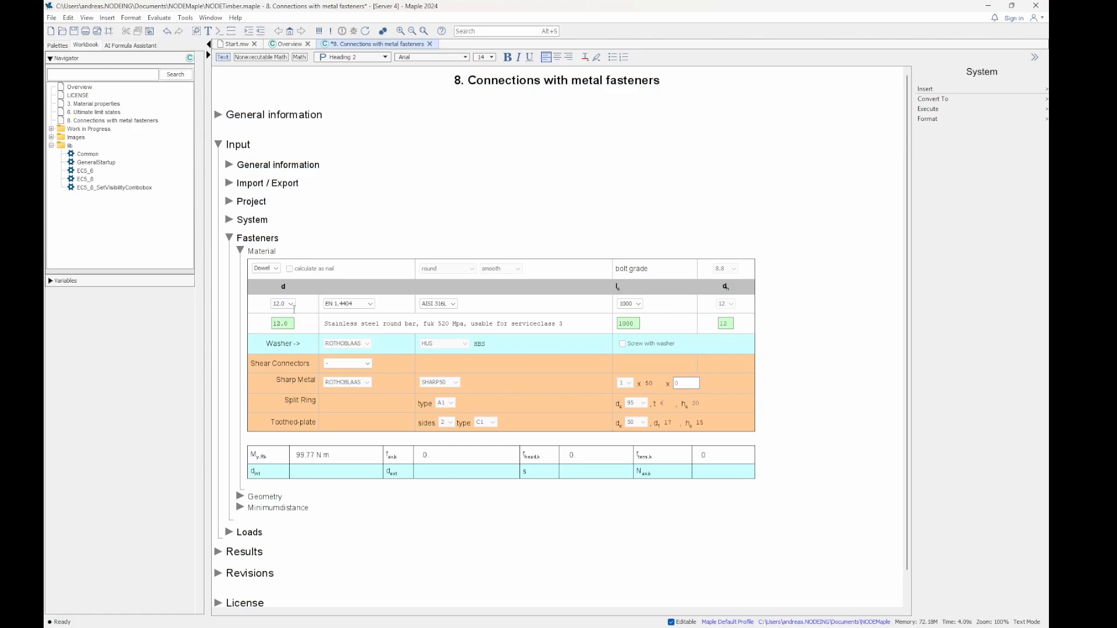
# Review the dowel's available standards or producers and the matching product options without changing them.
pyautogui.click(371, 304)
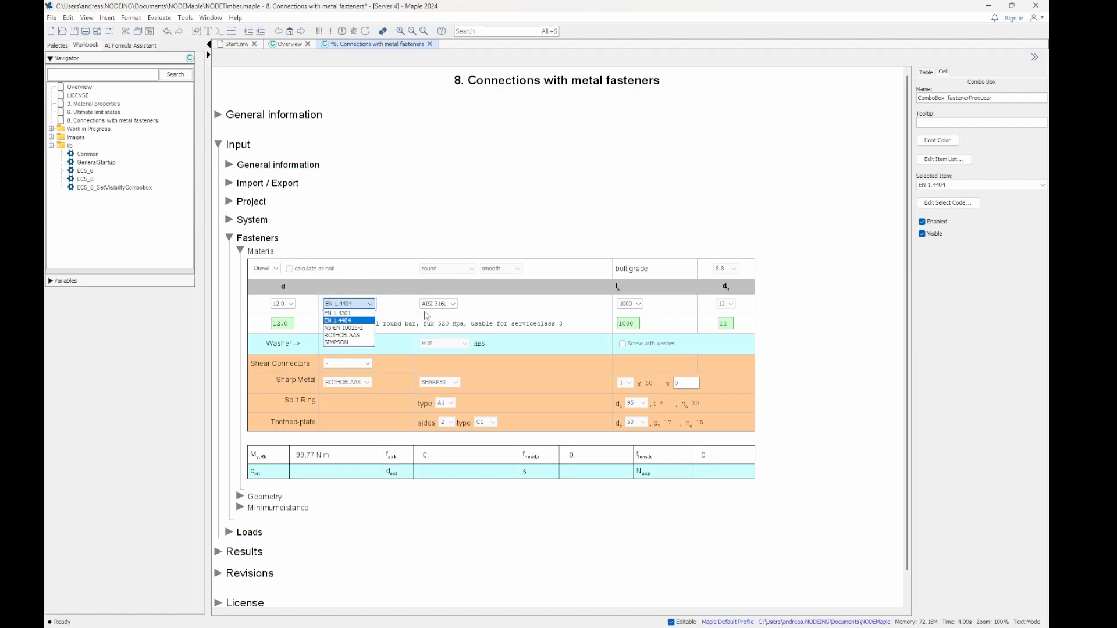
pyautogui.click(448, 306)
pyautogui.click(449, 304)
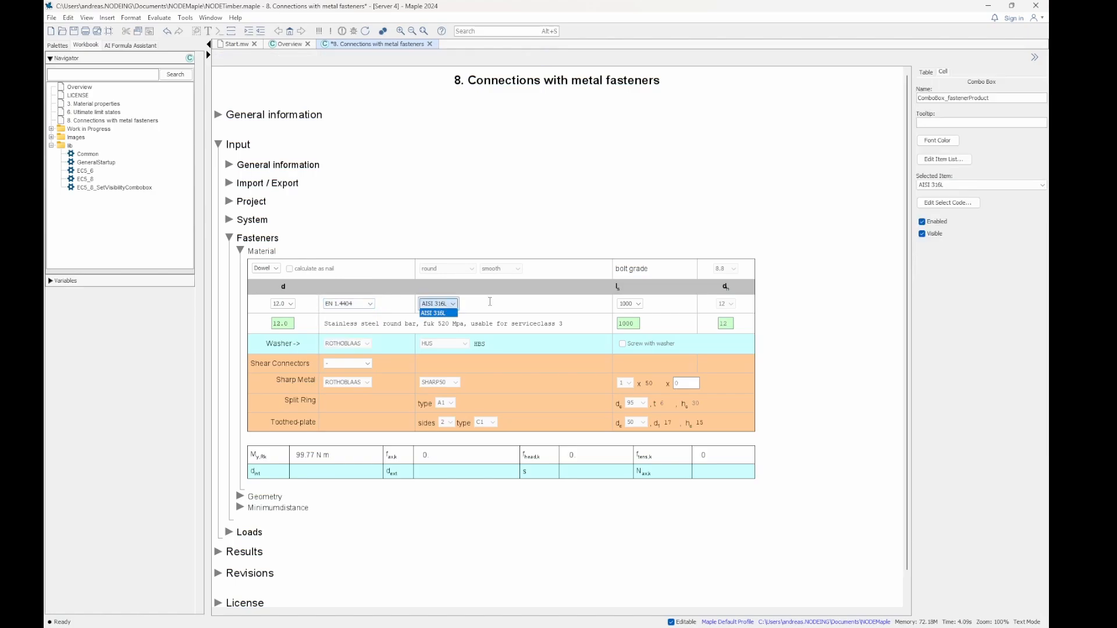
pyautogui.click(501, 299)
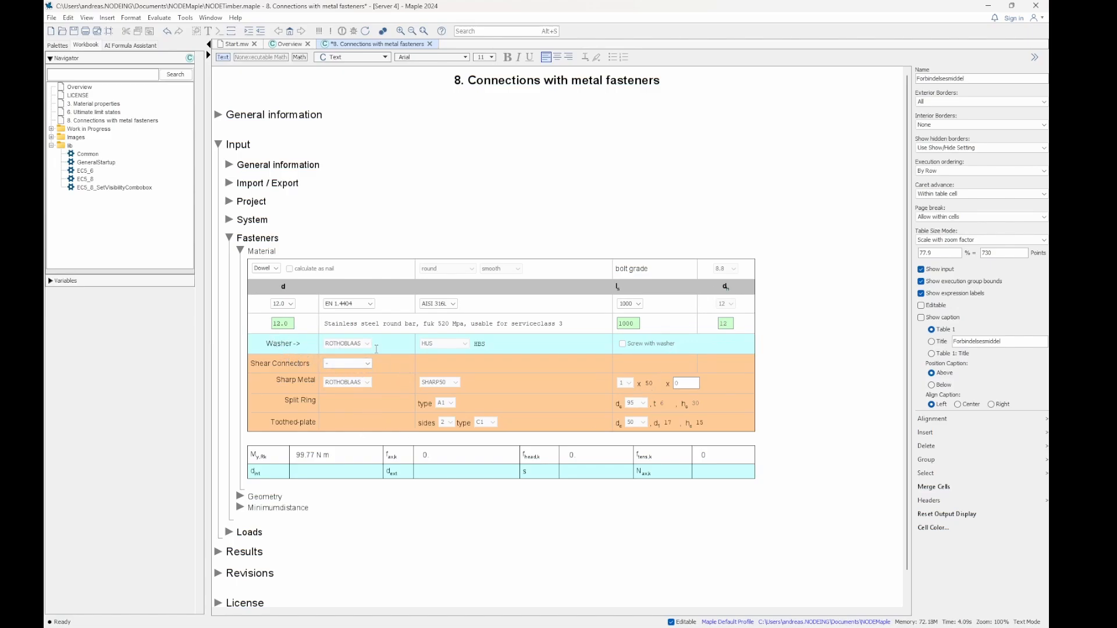
# Review the fastener type choices again and the available shear connector options without selecting another.
pyautogui.click(271, 269)
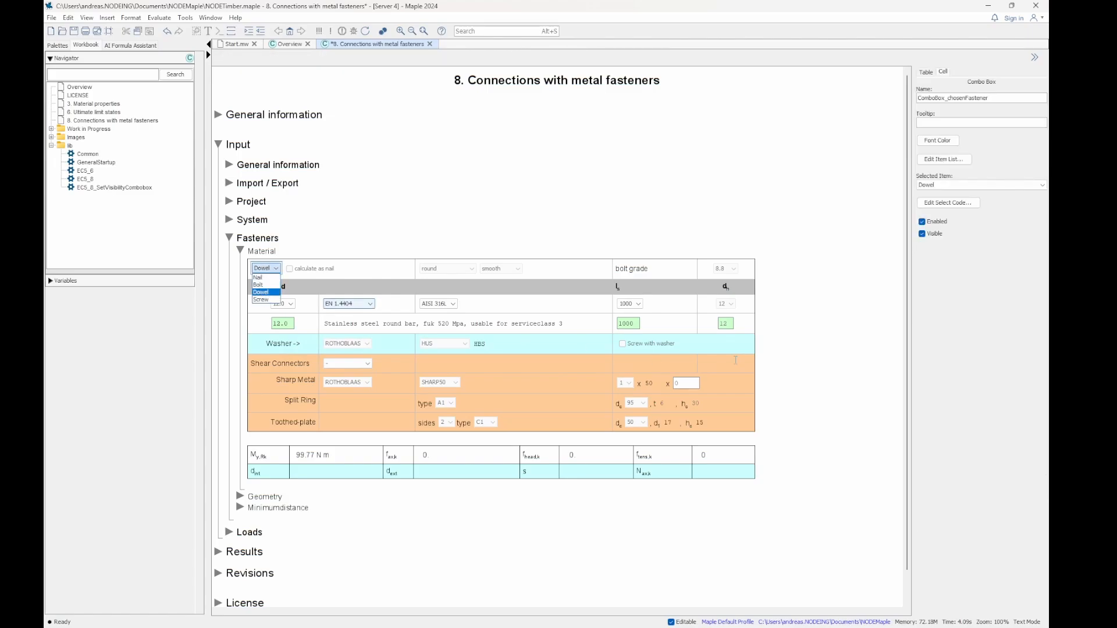
pyautogui.click(830, 329)
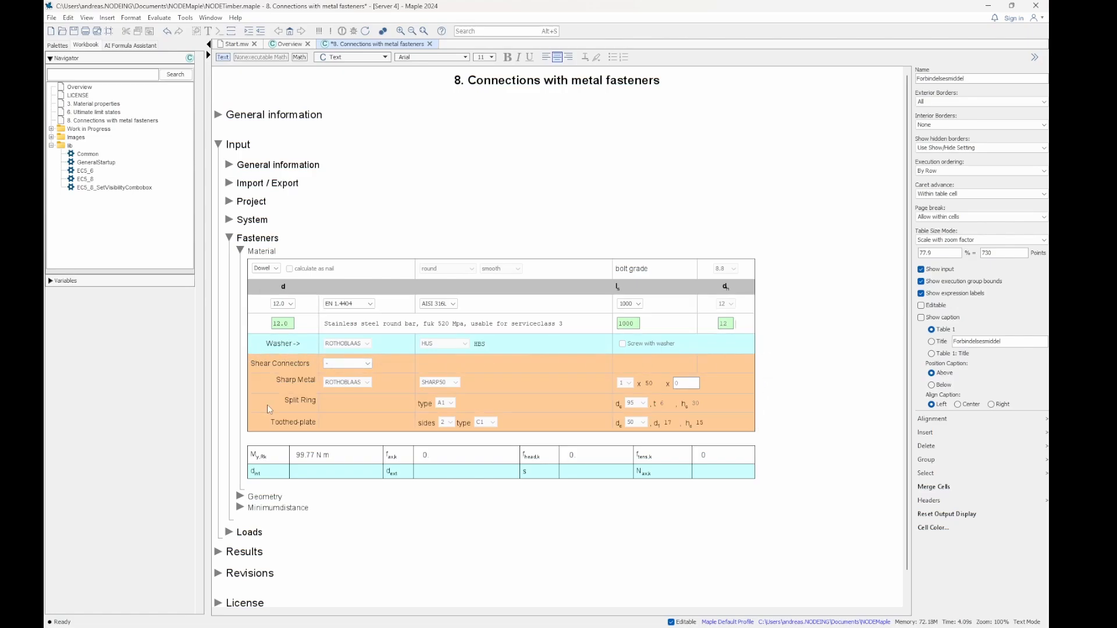
pyautogui.click(359, 364)
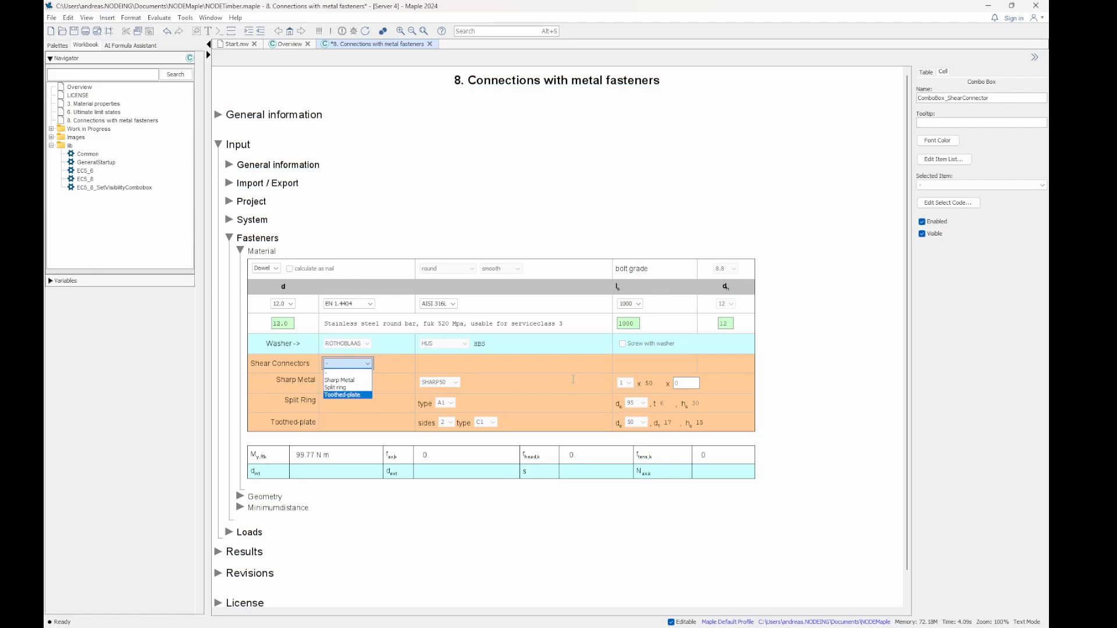
pyautogui.click(320, 389)
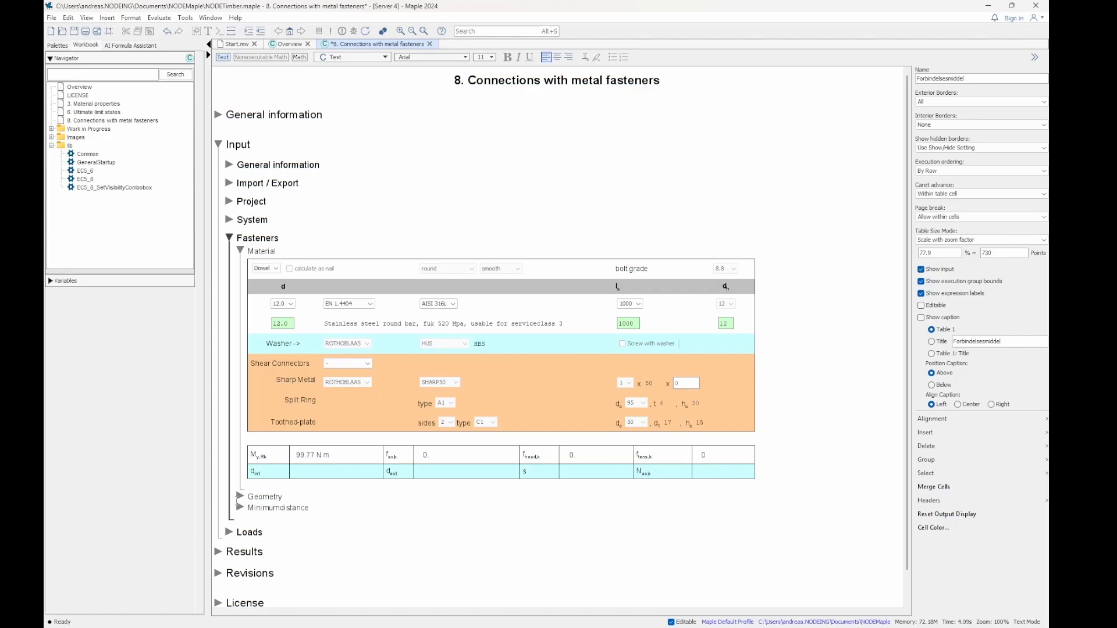
# Expand the fastener Geometry subsection, and collapse Material and Figures to reach the fastener pattern table.
pyautogui.click(240, 497)
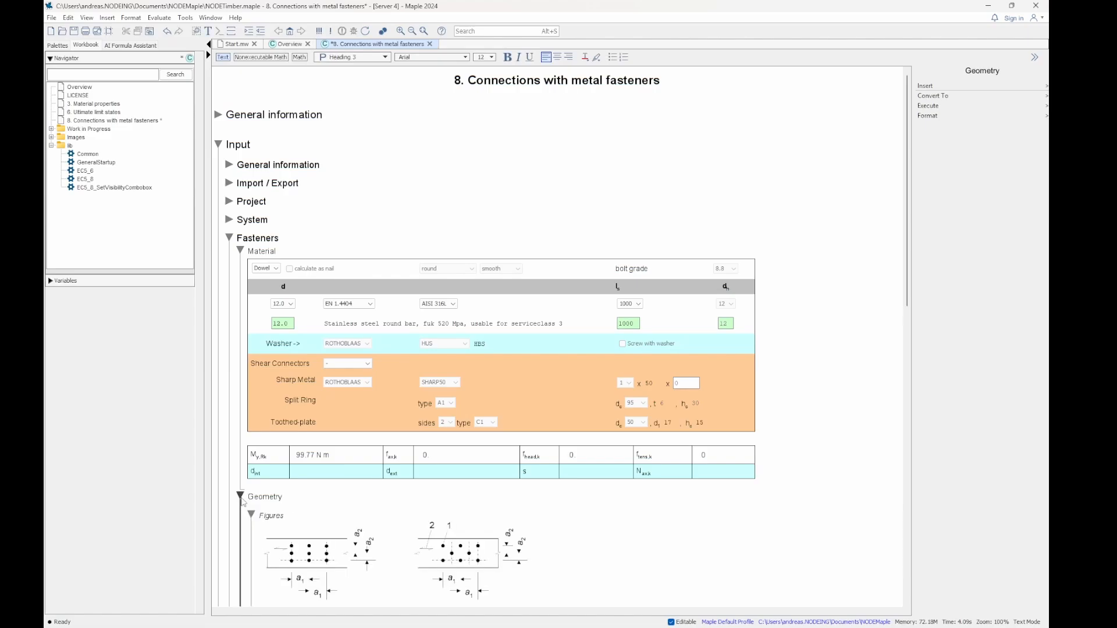
pyautogui.click(241, 251)
pyautogui.scroll(-1, 551, 339)
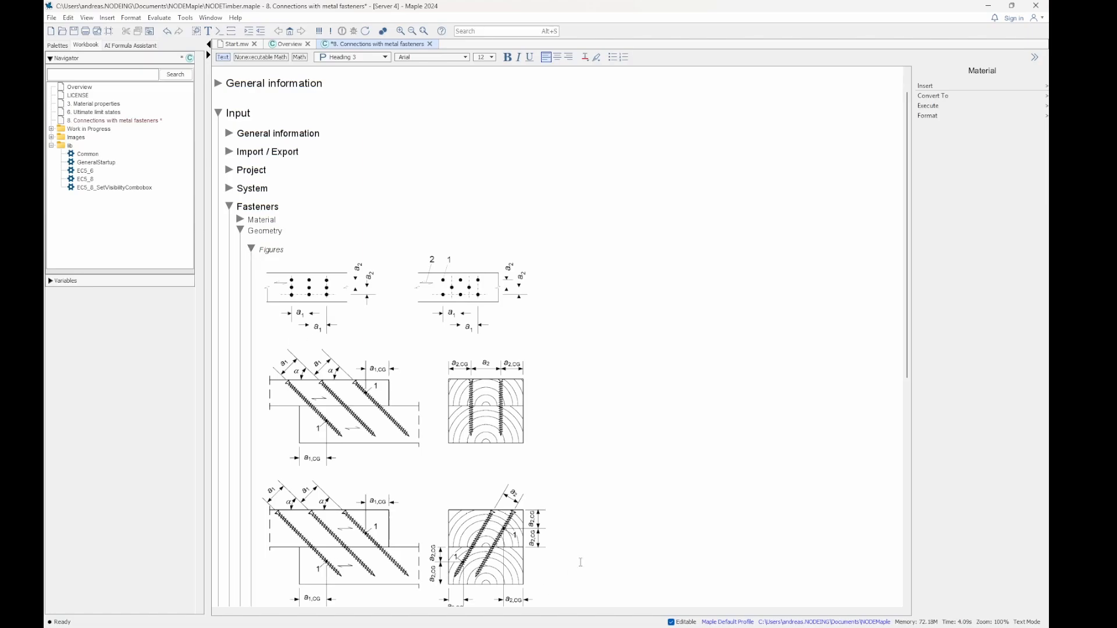
pyautogui.click(252, 250)
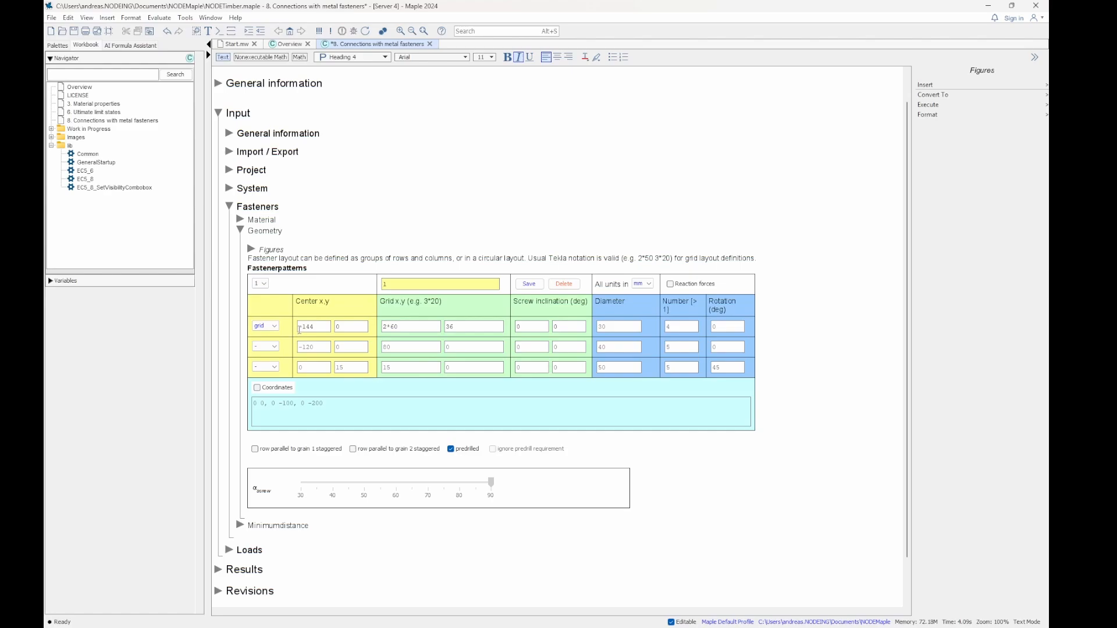
# Review the saved fastener patterns and the layout types available for the first pattern row without changing them.
pyautogui.click(265, 284)
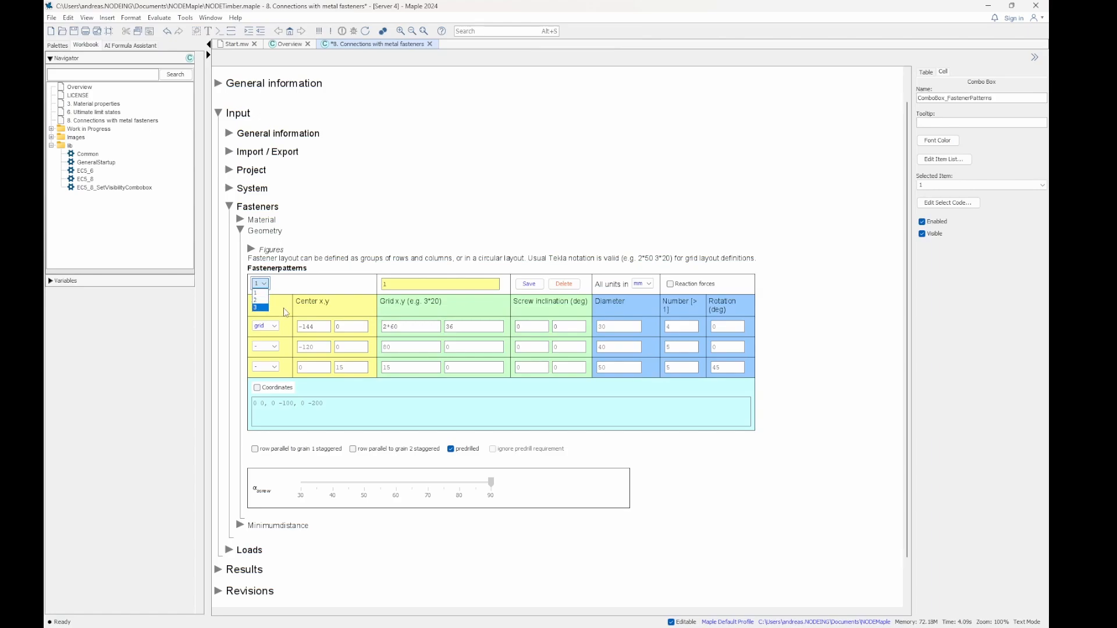
pyautogui.click(837, 305)
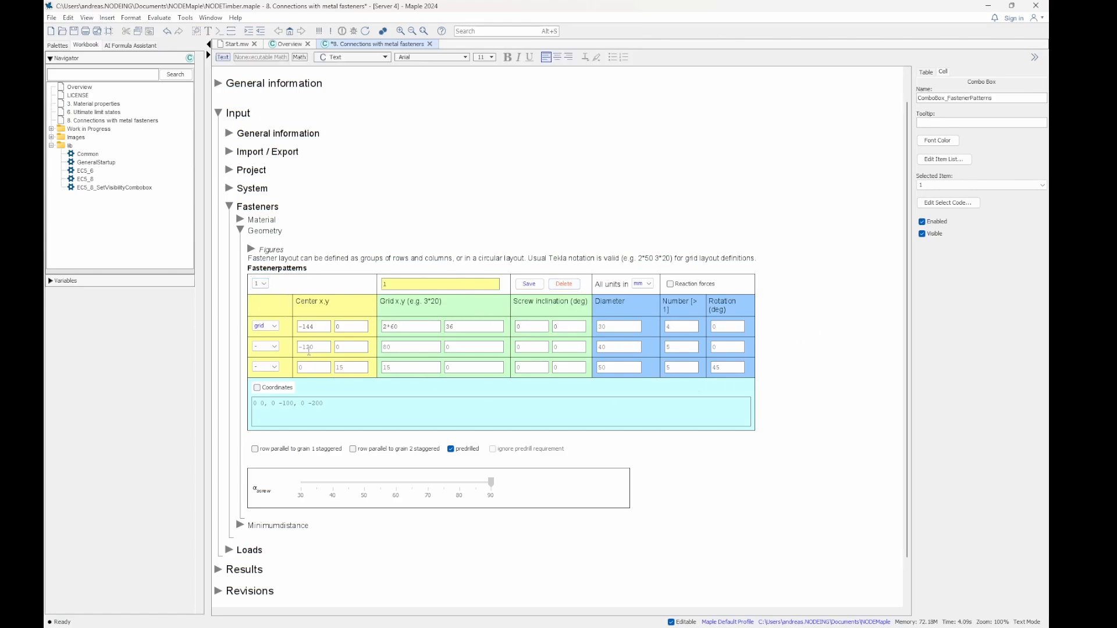
pyautogui.click(273, 329)
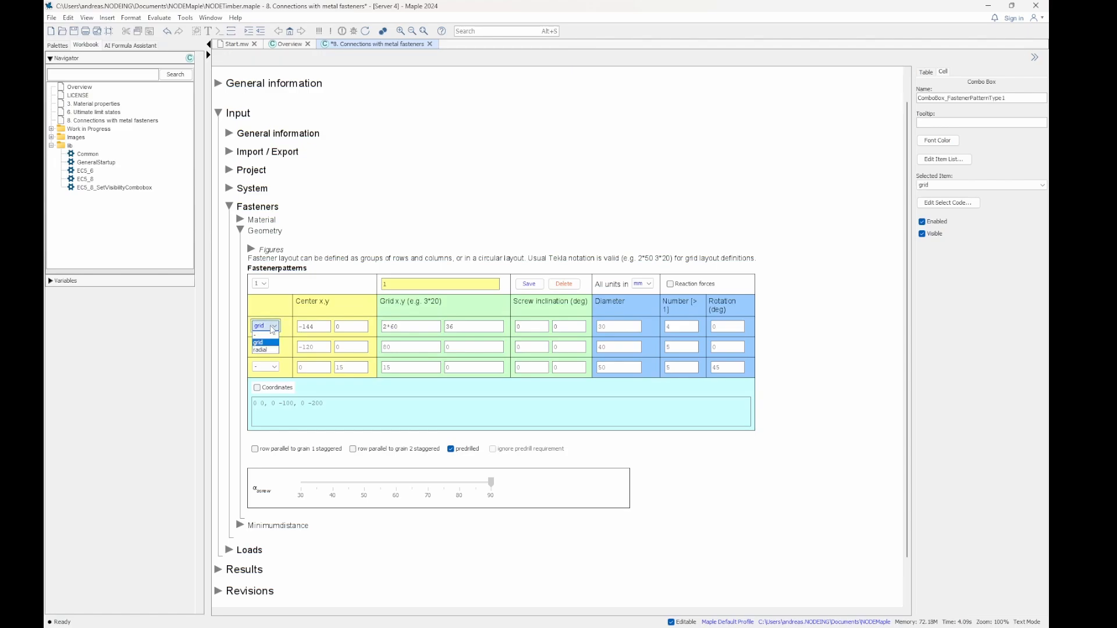
pyautogui.click(356, 305)
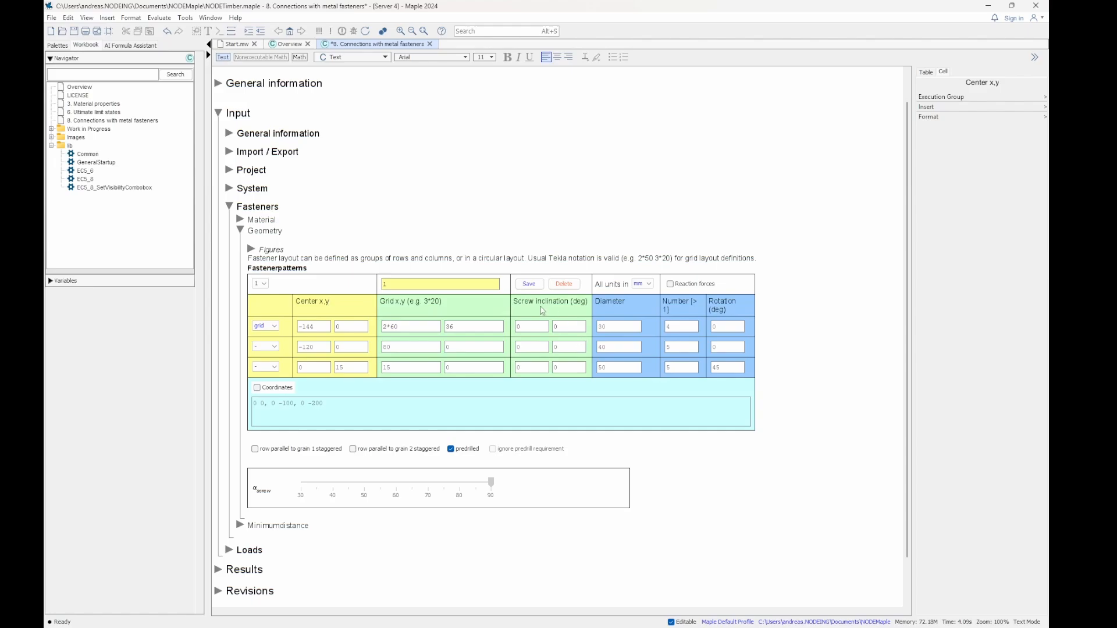
pyautogui.click(271, 327)
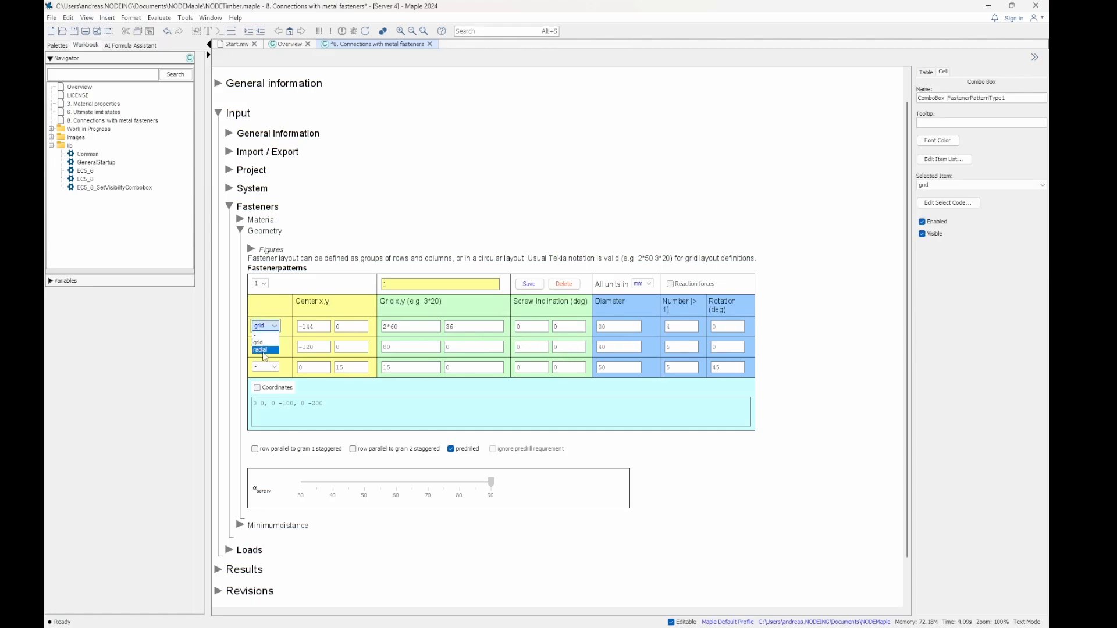
pyautogui.click(816, 298)
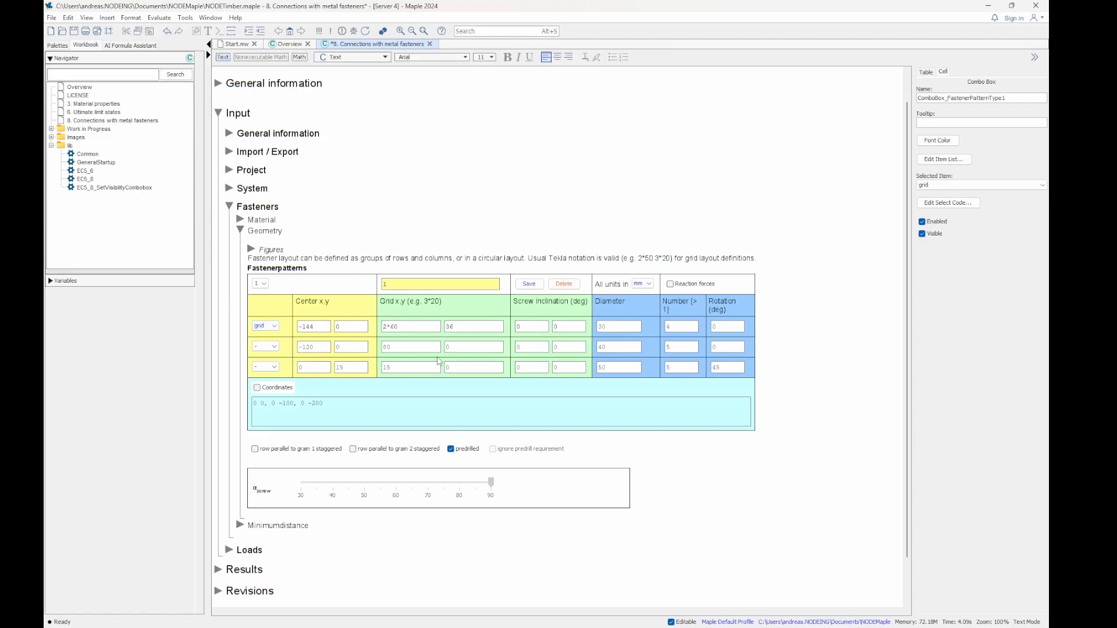
# Set the second fastener pattern row's layout type to radial and acknowledge the resulting dialogs.
pyautogui.click(274, 348)
pyautogui.click(267, 373)
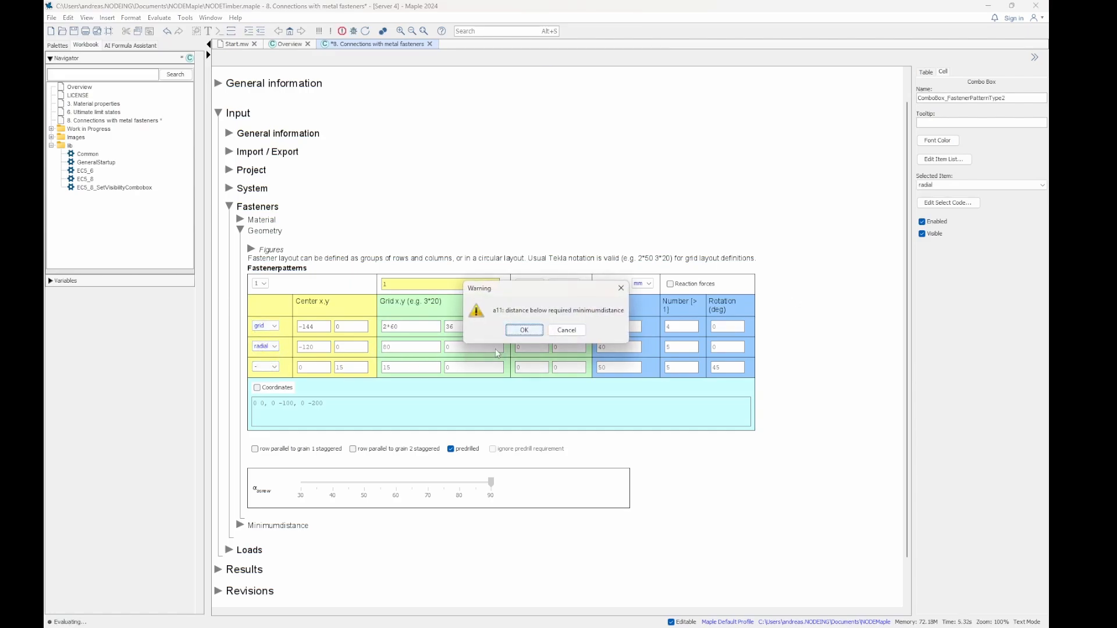
pyautogui.click(531, 331)
pyautogui.click(528, 330)
pyautogui.click(532, 331)
pyautogui.click(529, 332)
pyautogui.click(525, 331)
pyautogui.click(526, 331)
pyautogui.click(525, 331)
# Reset the second fastener pattern row's layout type to "-" and acknowledge the resulting dialogs.
pyautogui.click(266, 346)
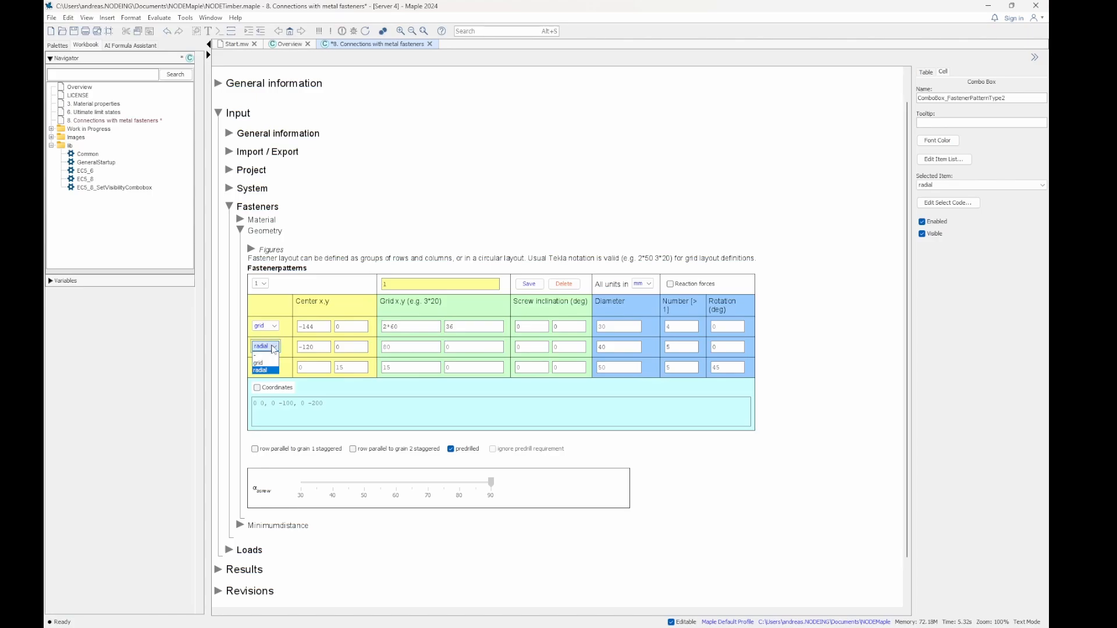
pyautogui.click(260, 354)
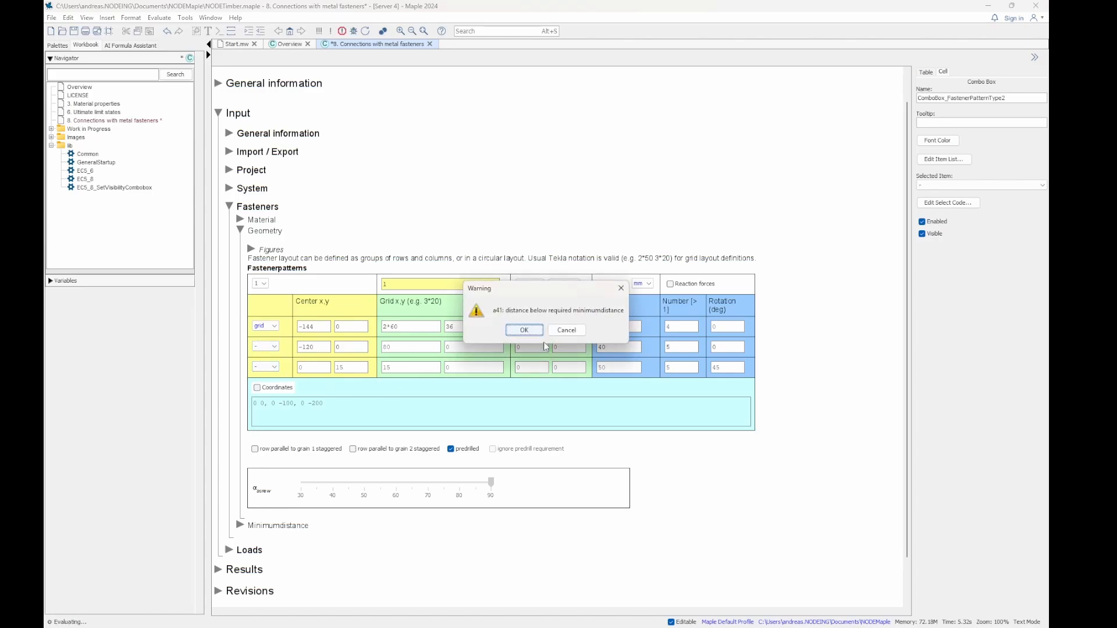
pyautogui.click(524, 333)
pyautogui.click(525, 331)
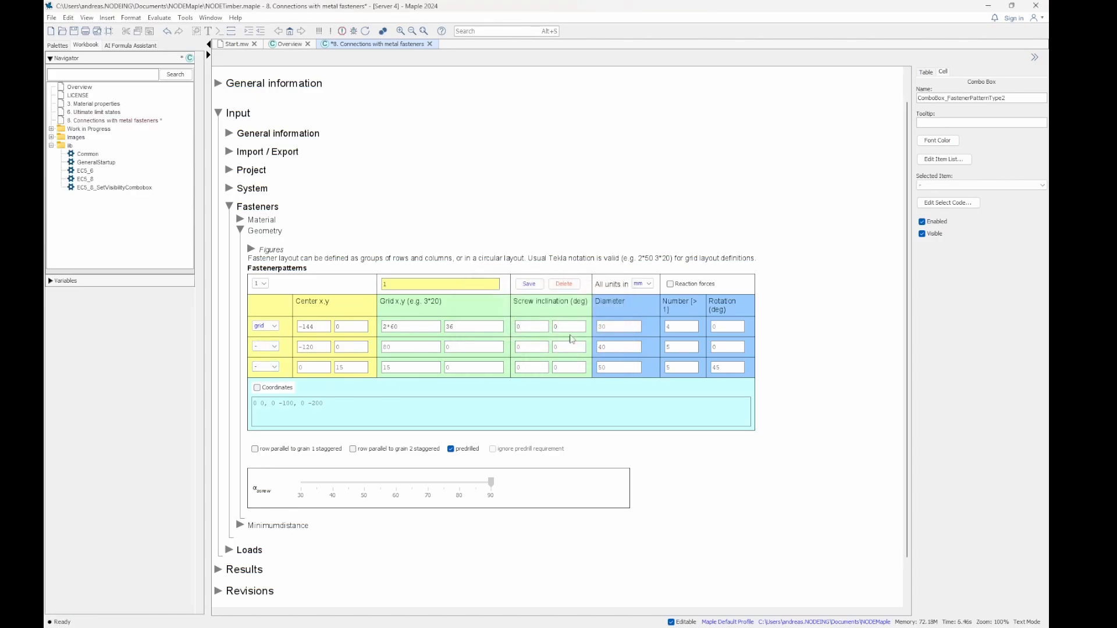
# Expand the Minimumdistance subsection, collapse its Figures, and examine the minimum distance table for both timber types and steel.
pyautogui.click(802, 370)
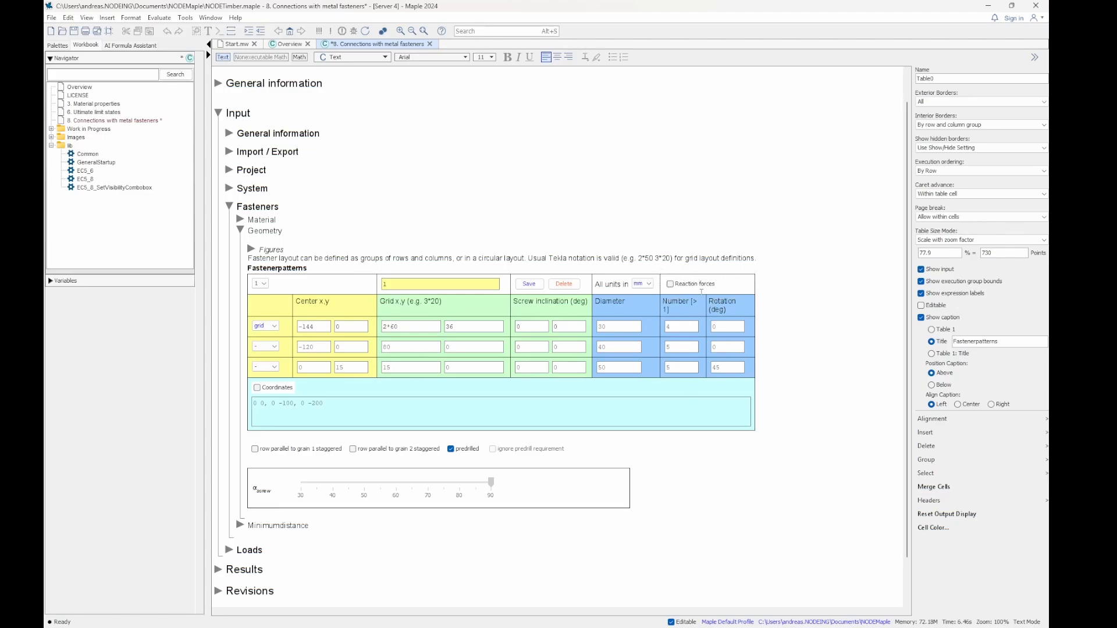
pyautogui.scroll(-1, 652, 443)
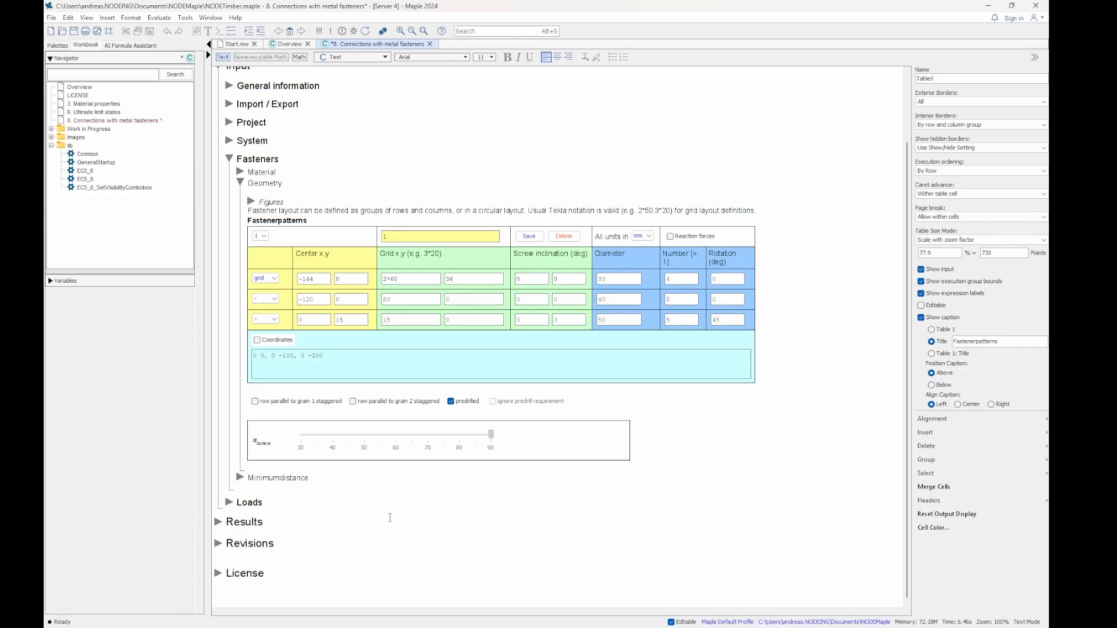
pyautogui.click(240, 477)
pyautogui.scroll(-5, 535, 425)
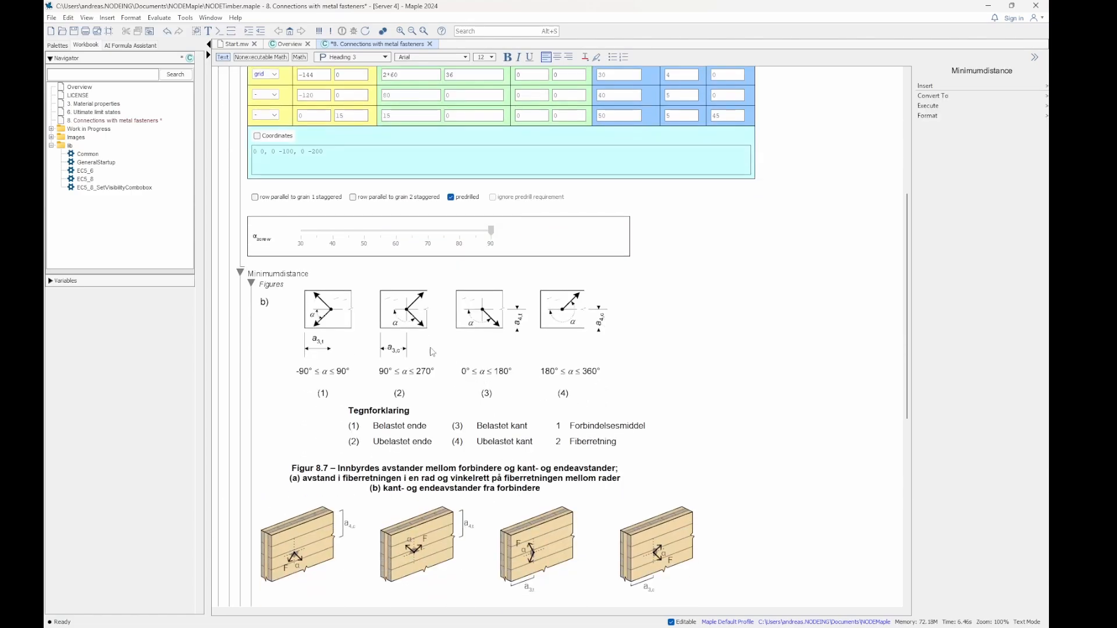
pyautogui.click(251, 285)
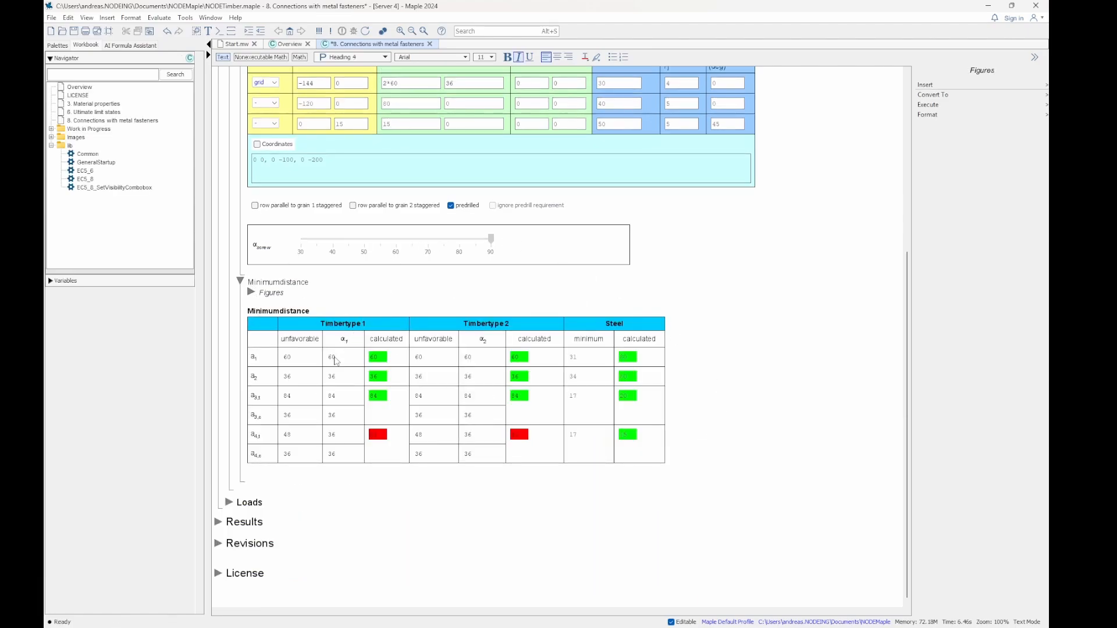
pyautogui.scroll(1, 603, 283)
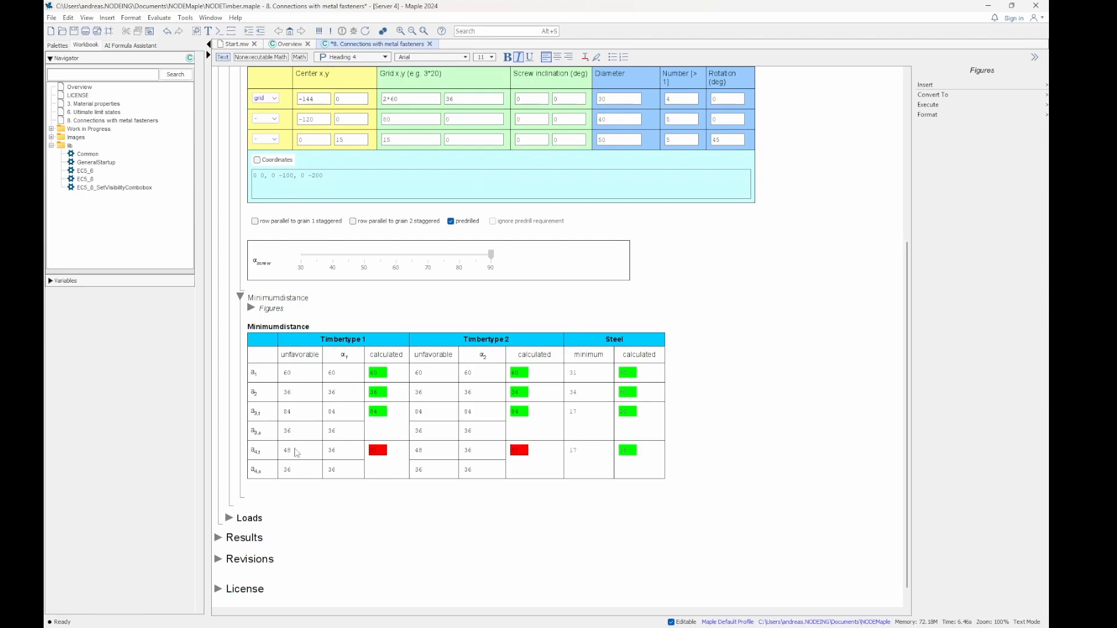
pyautogui.scroll(1, 304, 345)
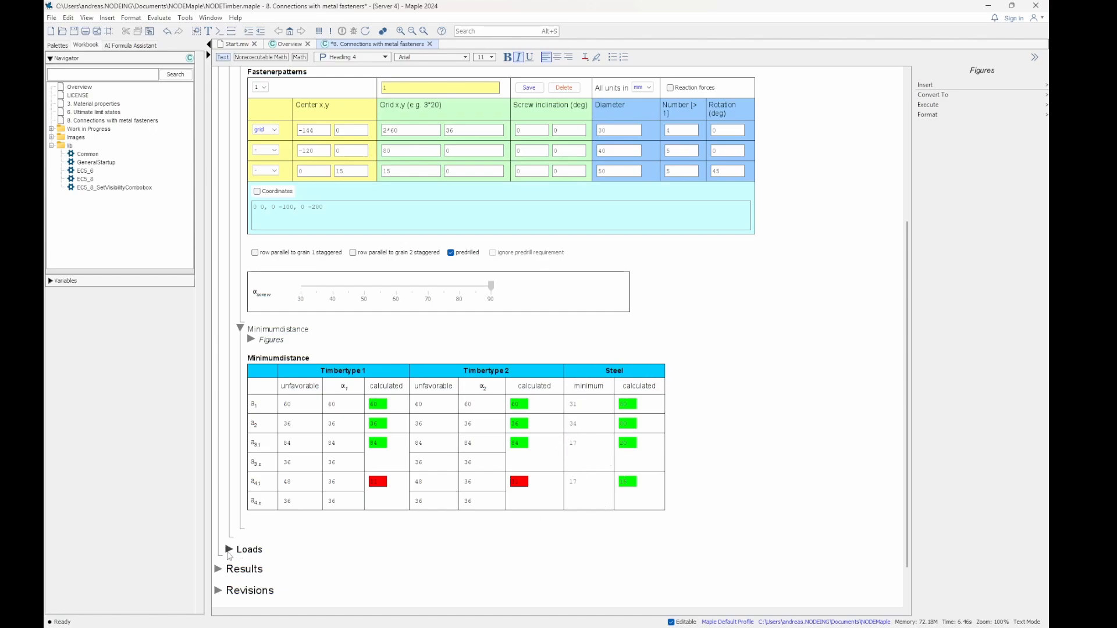
# Expand the Loads section, and collapse Minimumdistance and the information regarding loads to reach the Loads table.
pyautogui.click(229, 550)
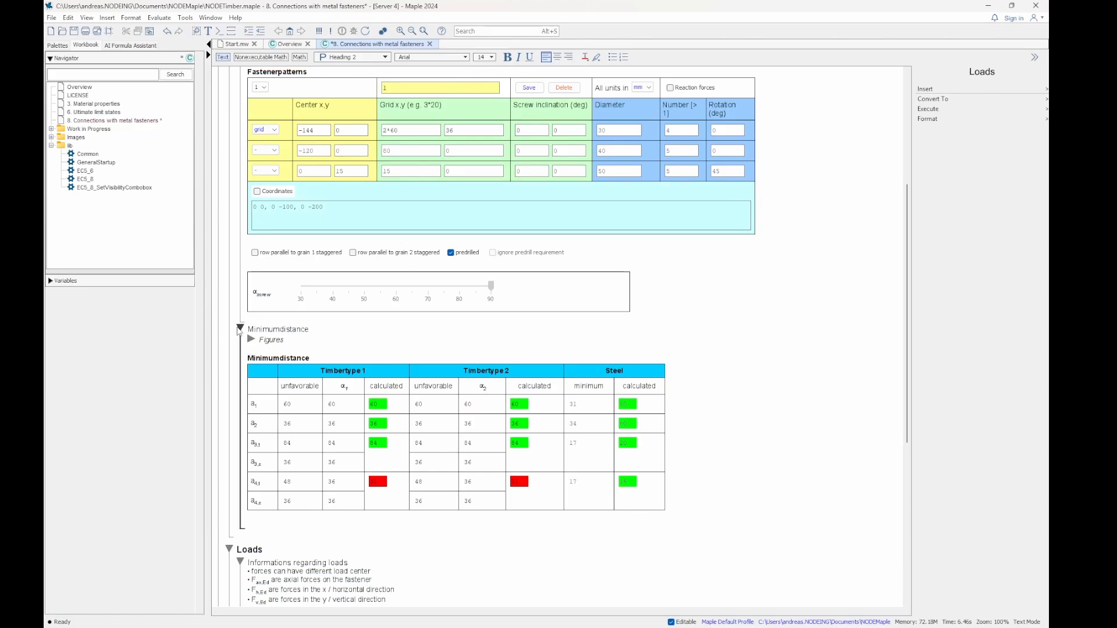
pyautogui.click(240, 330)
pyautogui.click(239, 329)
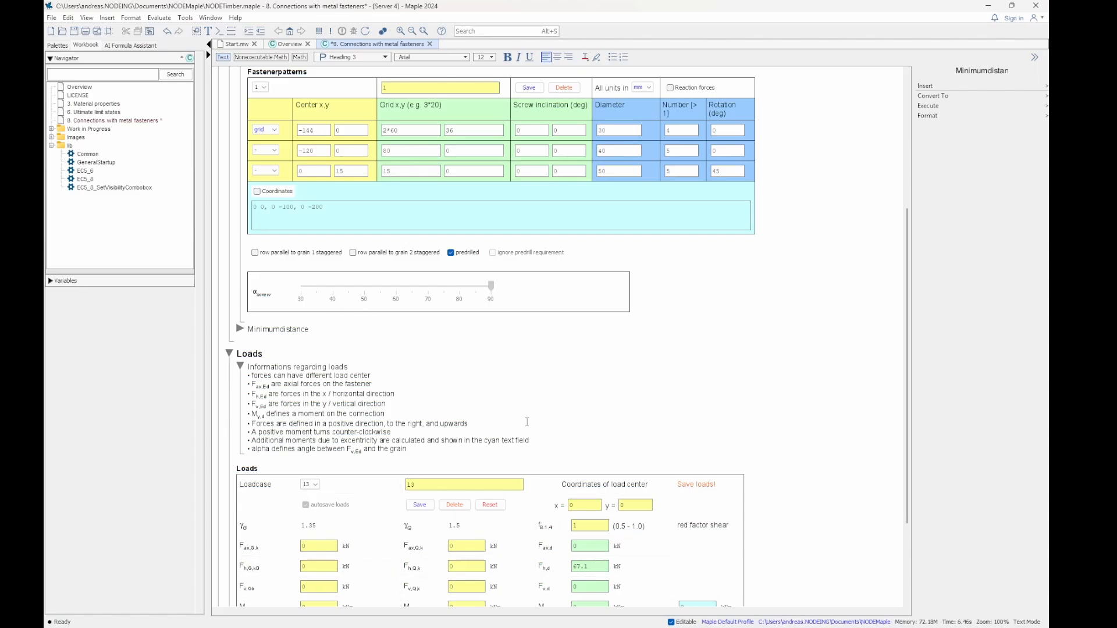
pyautogui.scroll(-3, 283, 424)
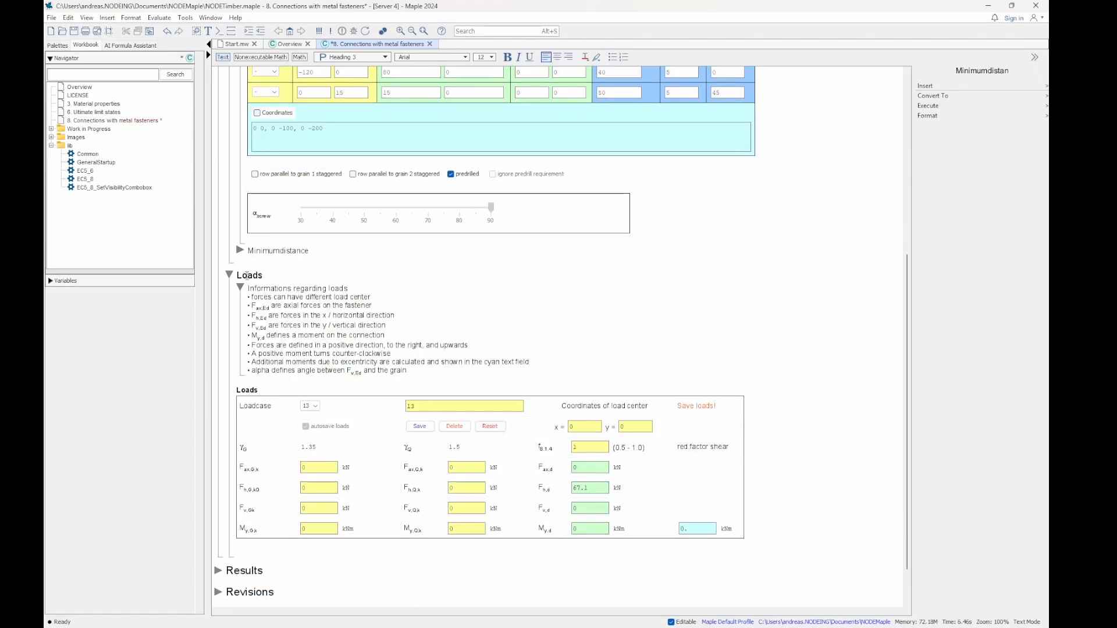
pyautogui.click(240, 288)
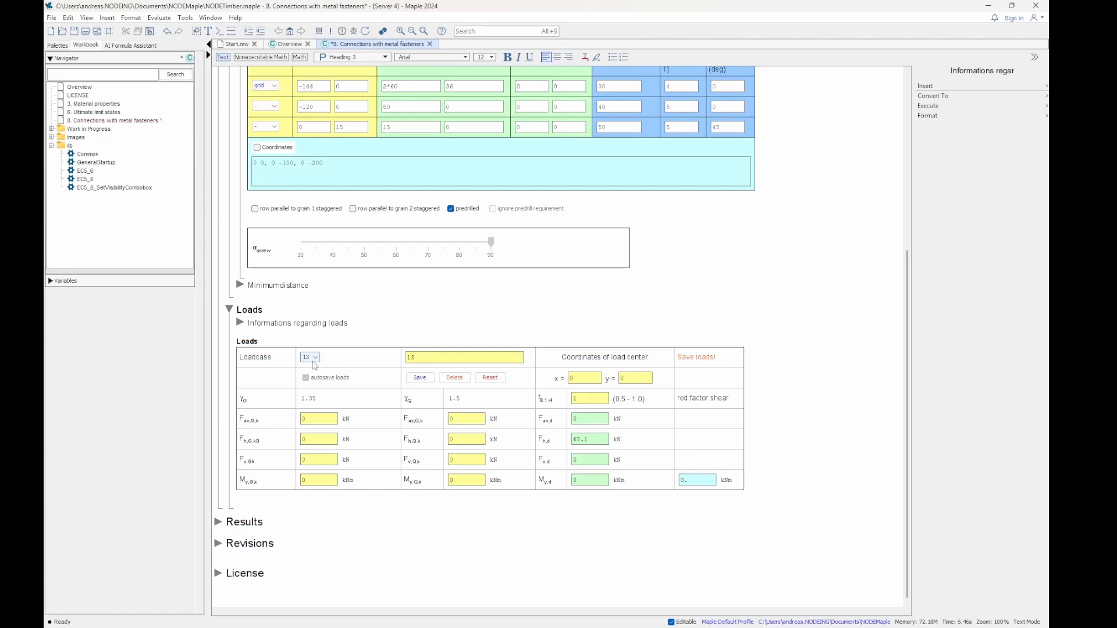
# Review the available load cases, the load input fields and the shear reduction factor without changing them.
pyautogui.click(315, 358)
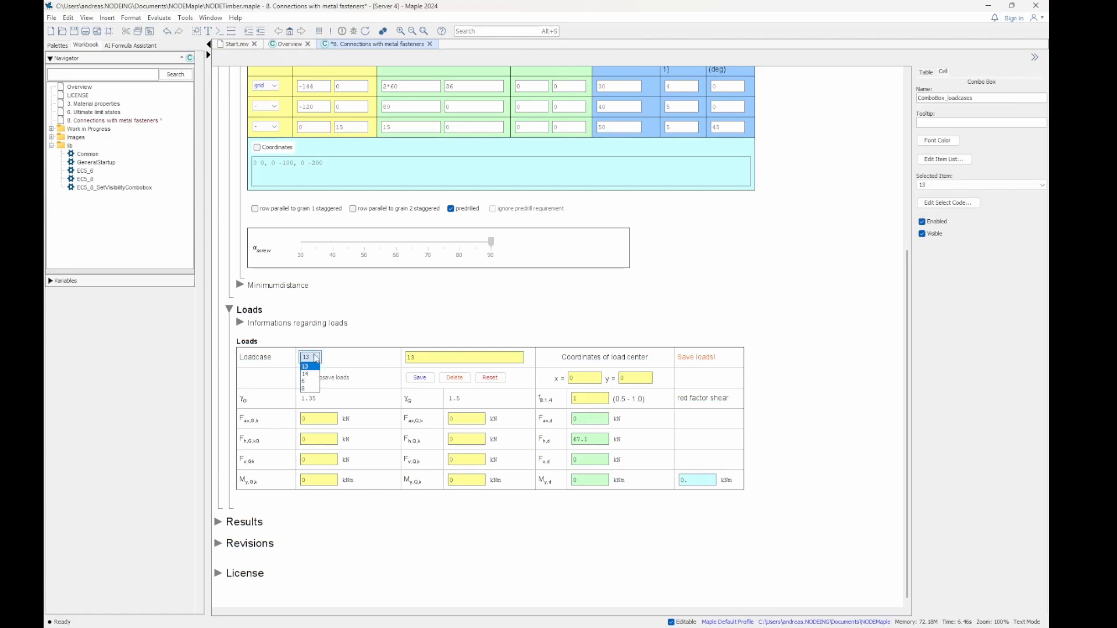
pyautogui.click(823, 378)
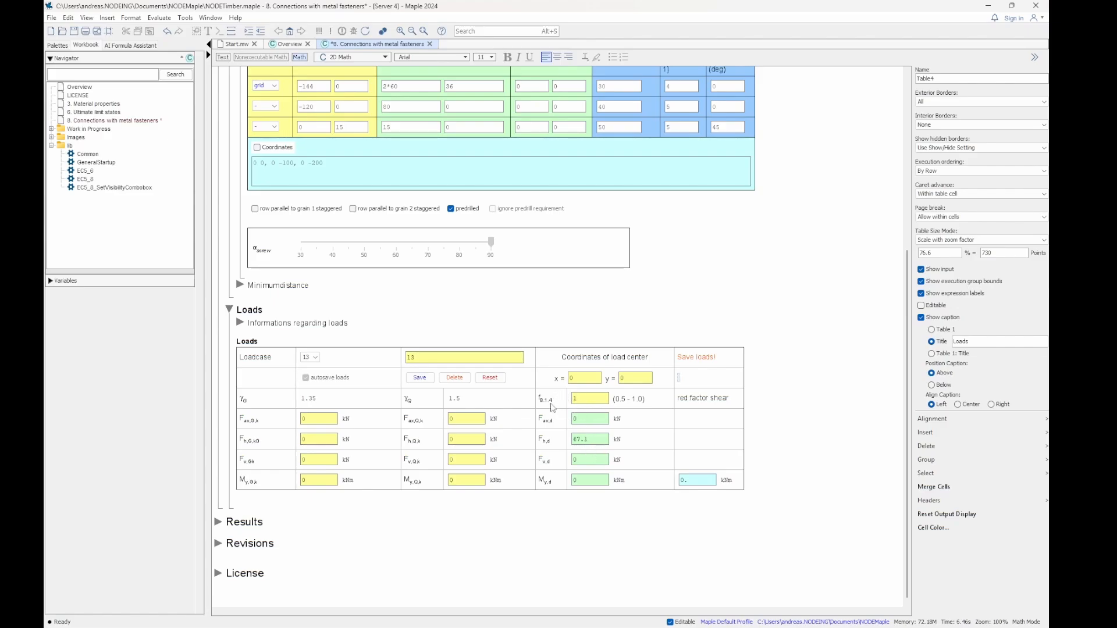
pyautogui.click(550, 401)
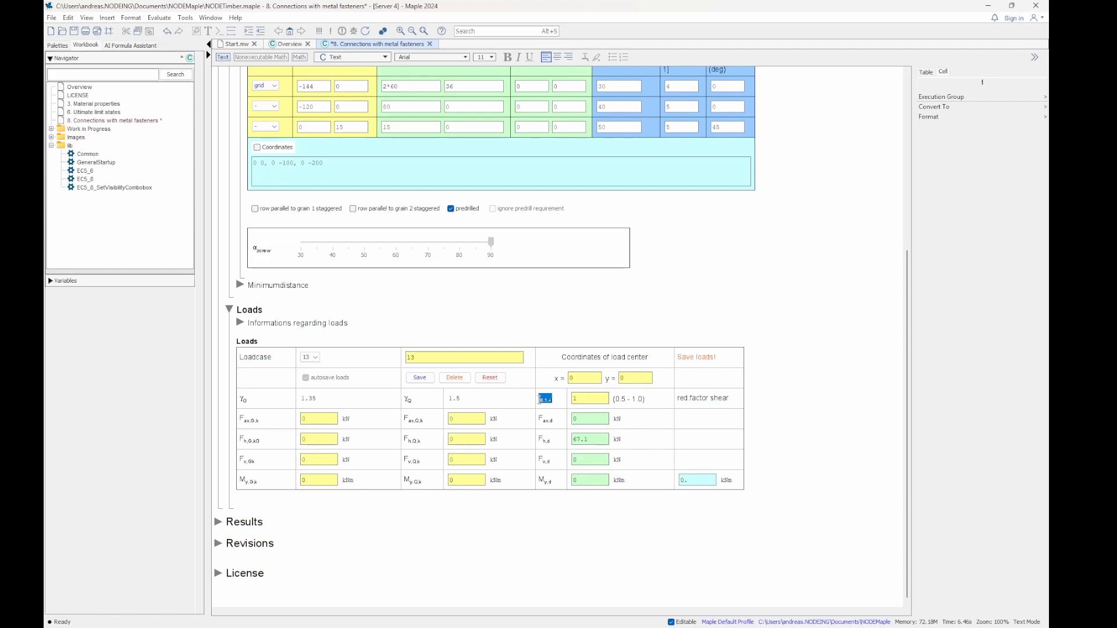
# Expand the Results section and examine the Utilization table's comments, alerts, capacities and active and maximum utilization ratios.
pyautogui.click(220, 525)
pyautogui.click(219, 522)
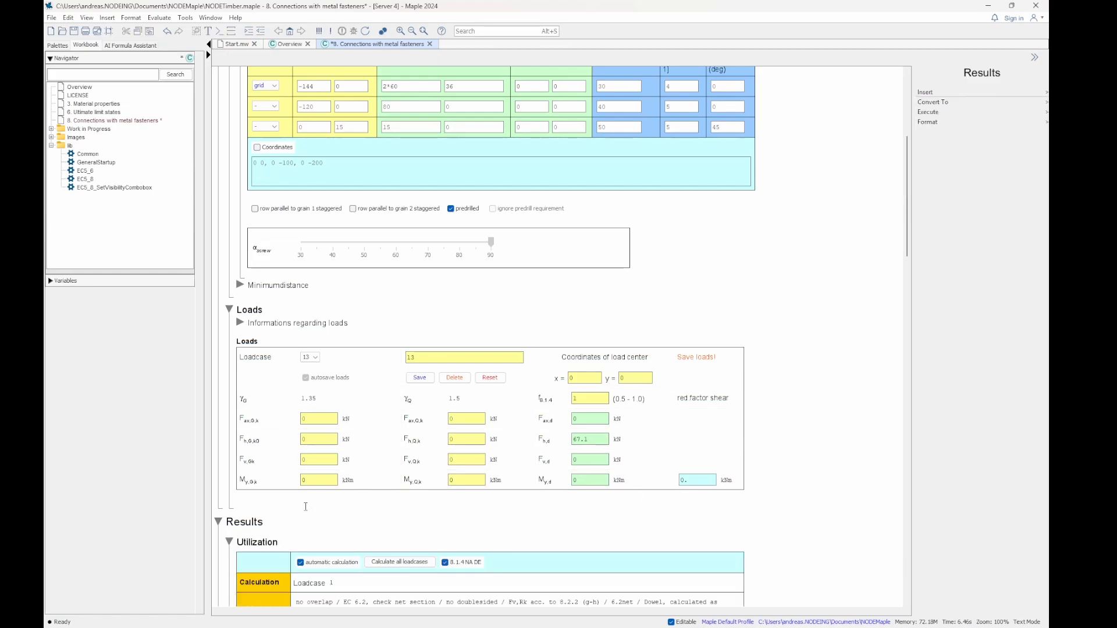
pyautogui.scroll(-1, 595, 423)
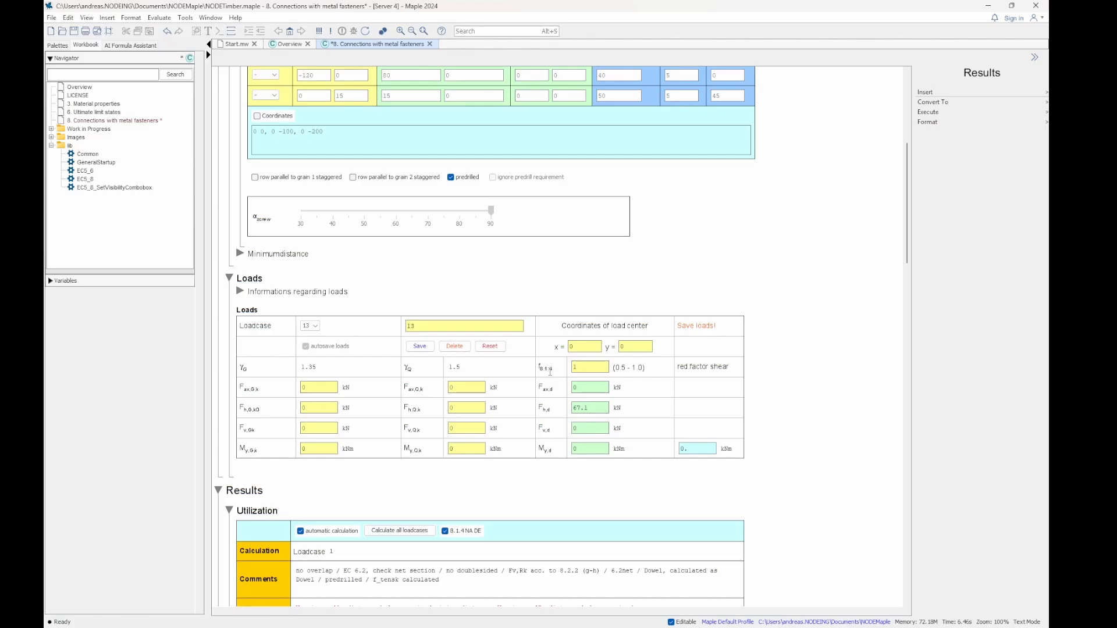
pyautogui.scroll(-5, 776, 400)
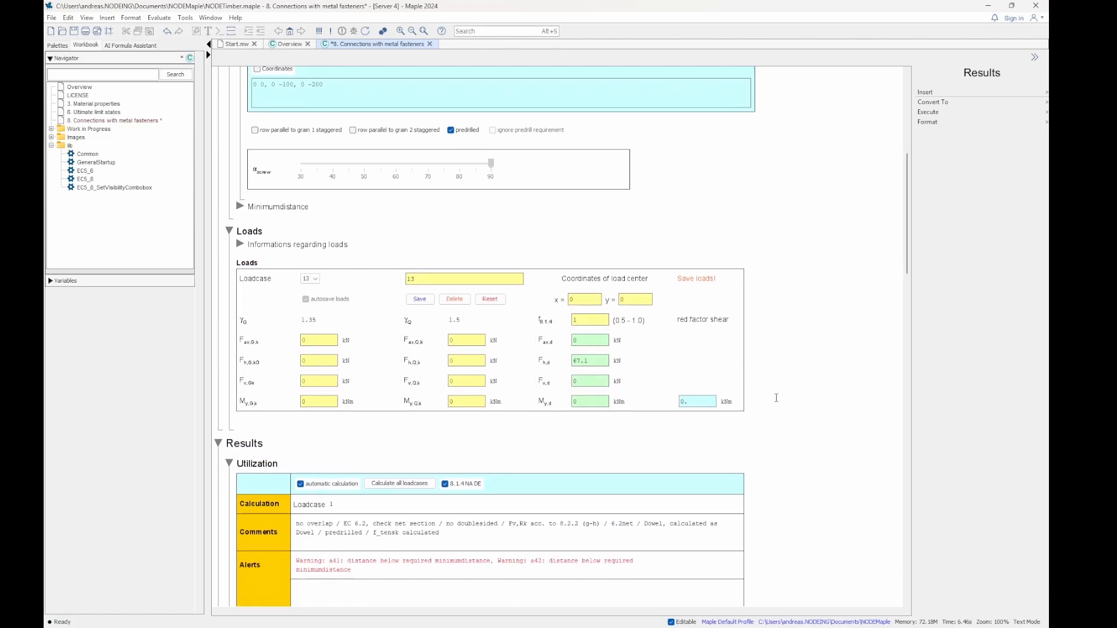
pyautogui.scroll(-1, 582, 425)
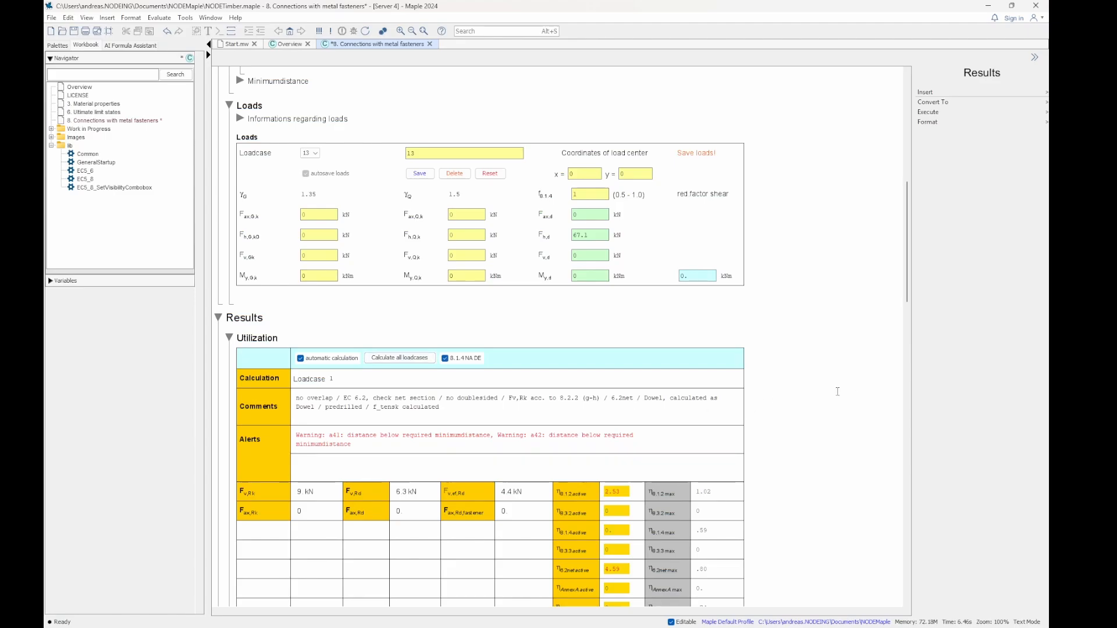
pyautogui.scroll(-3, 838, 391)
pyautogui.scroll(-1, 838, 391)
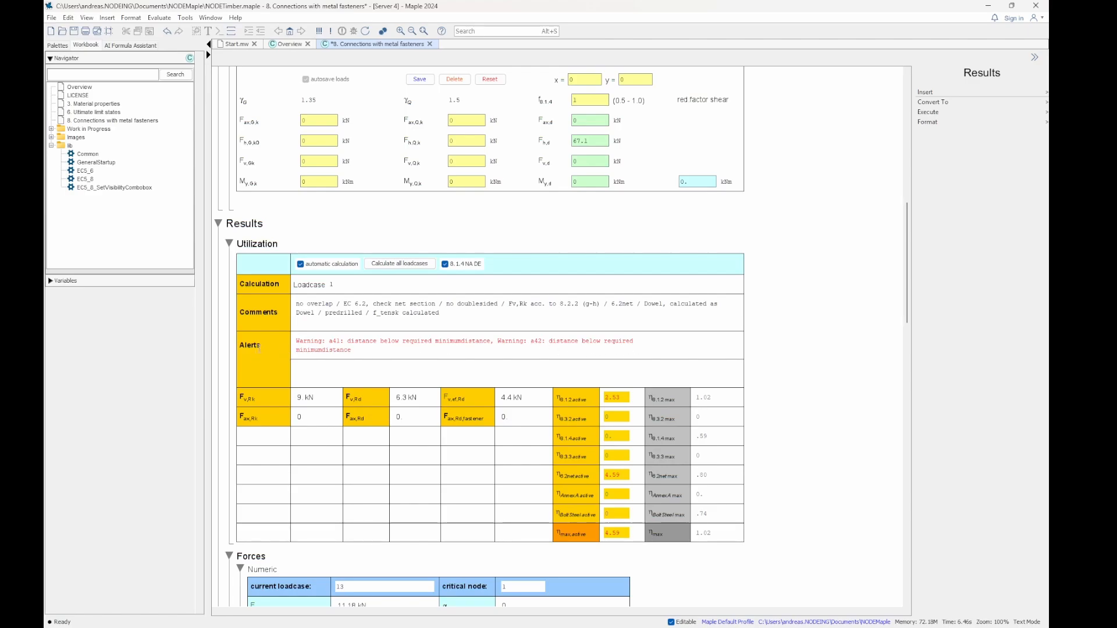
pyautogui.scroll(-3, 300, 448)
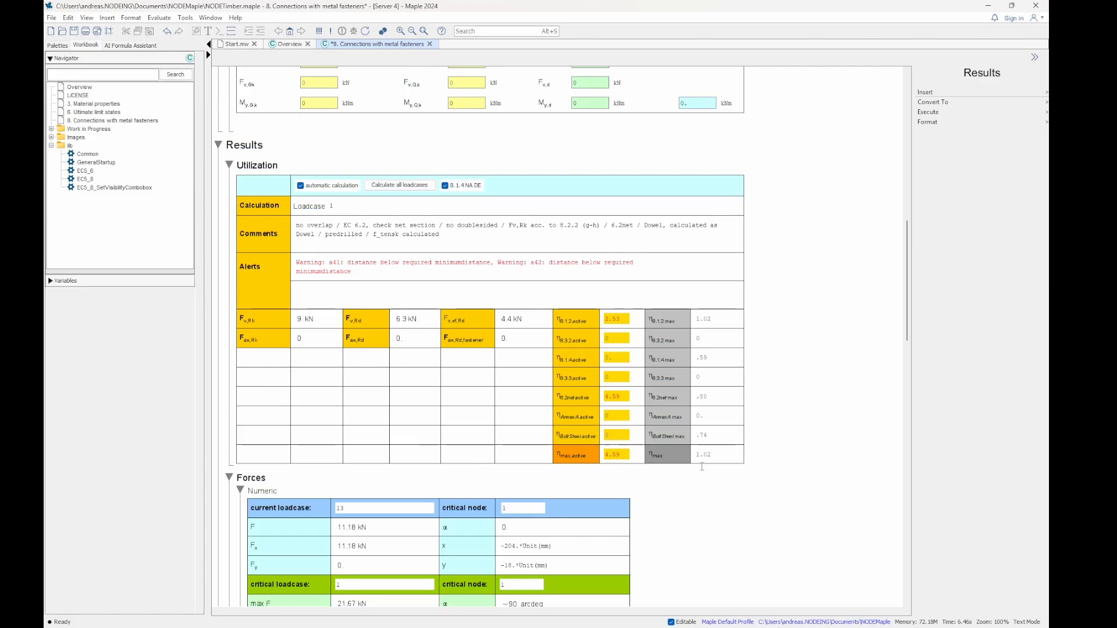
pyautogui.scroll(-1, 253, 170)
# Collapse Utilization and examine the numeric and graphic Forces results together with the load input for the current load case.
pyautogui.click(229, 118)
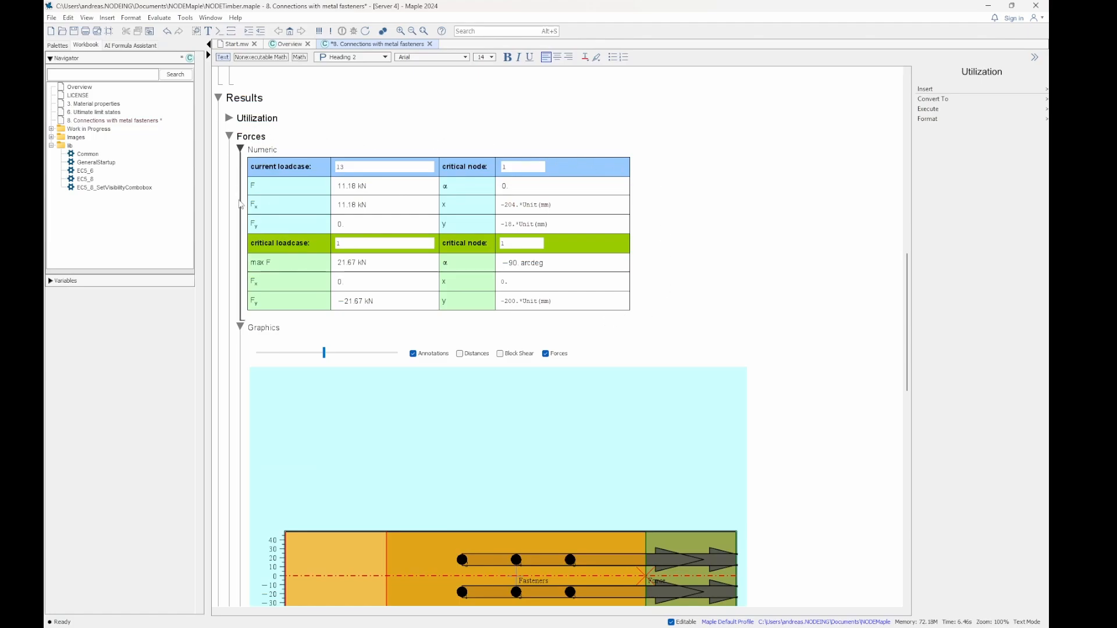
pyautogui.scroll(-3, 378, 331)
pyautogui.scroll(7, 437, 349)
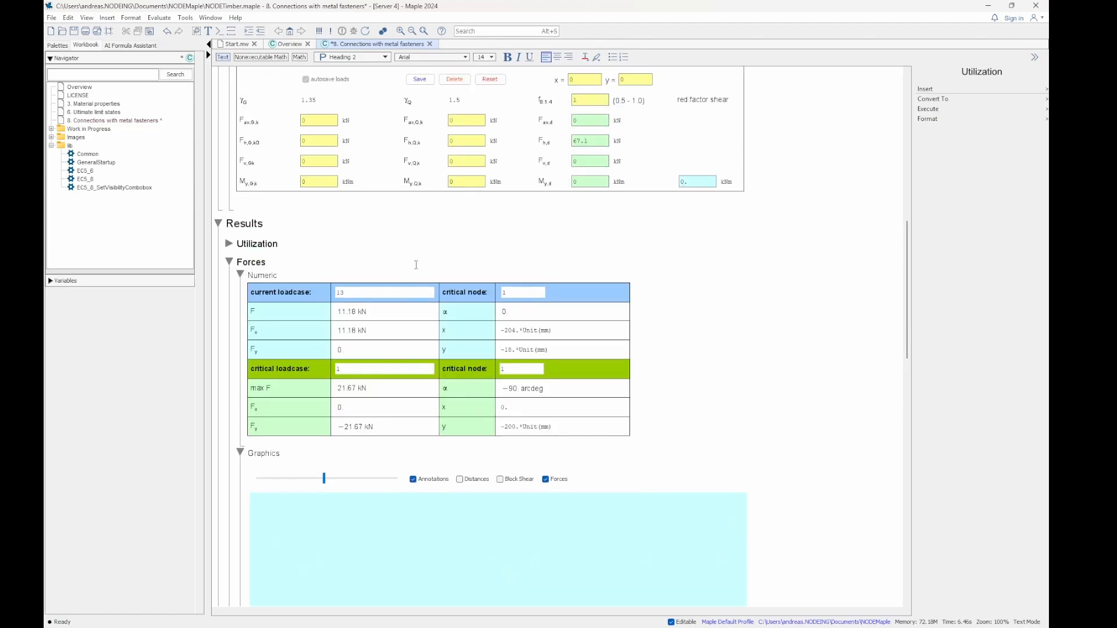
pyautogui.scroll(-2, 467, 372)
pyautogui.scroll(-3, 494, 384)
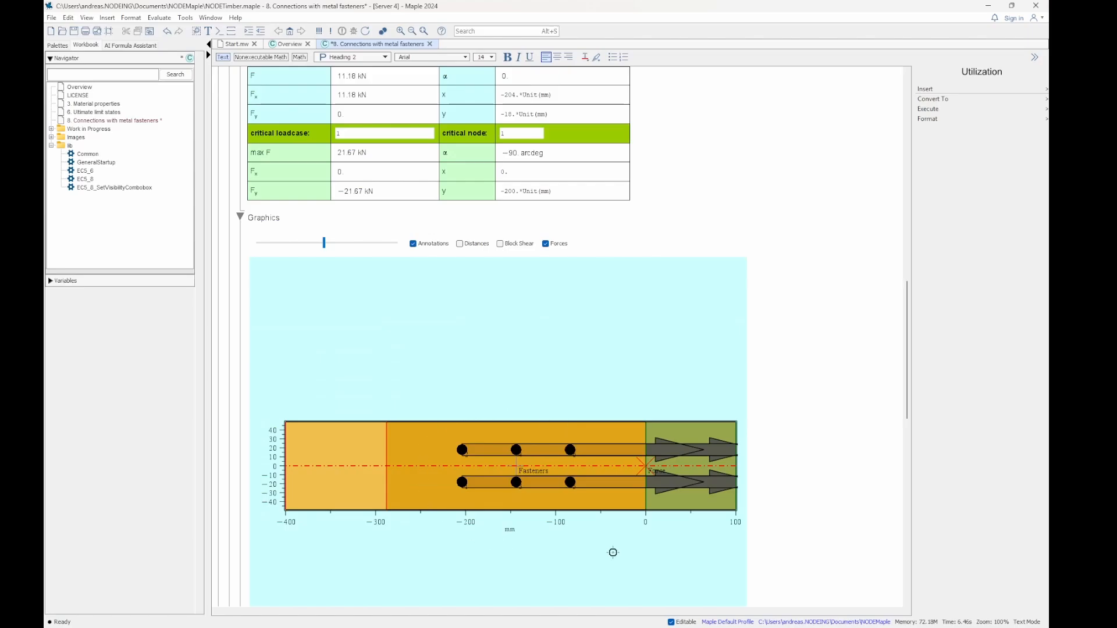
pyautogui.scroll(1, 719, 398)
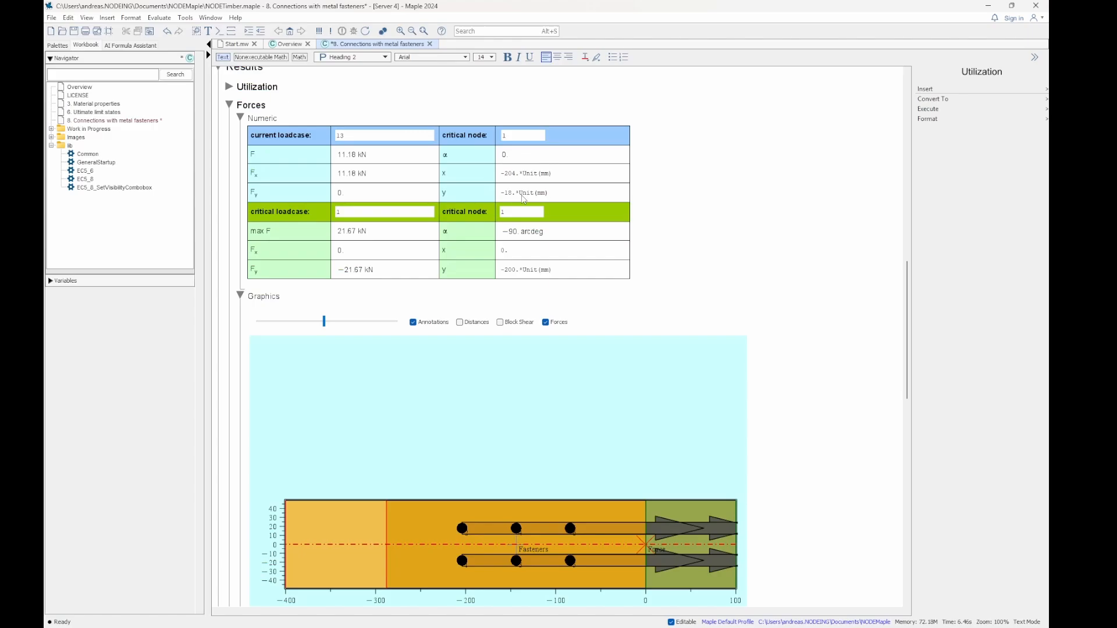
pyautogui.scroll(-3, 448, 244)
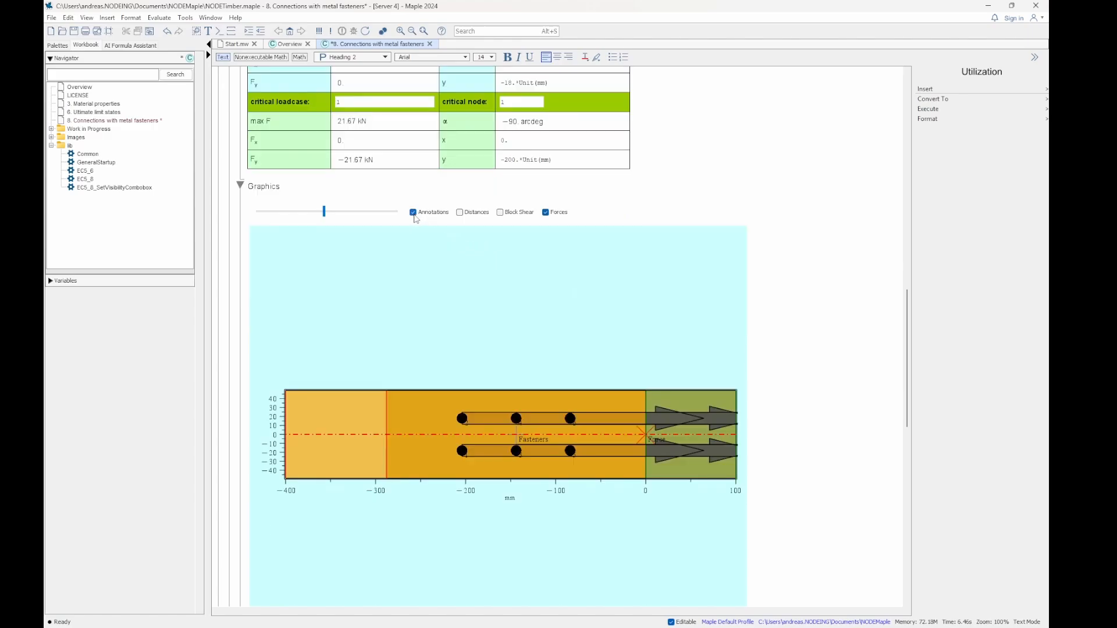
pyautogui.scroll(15, 416, 218)
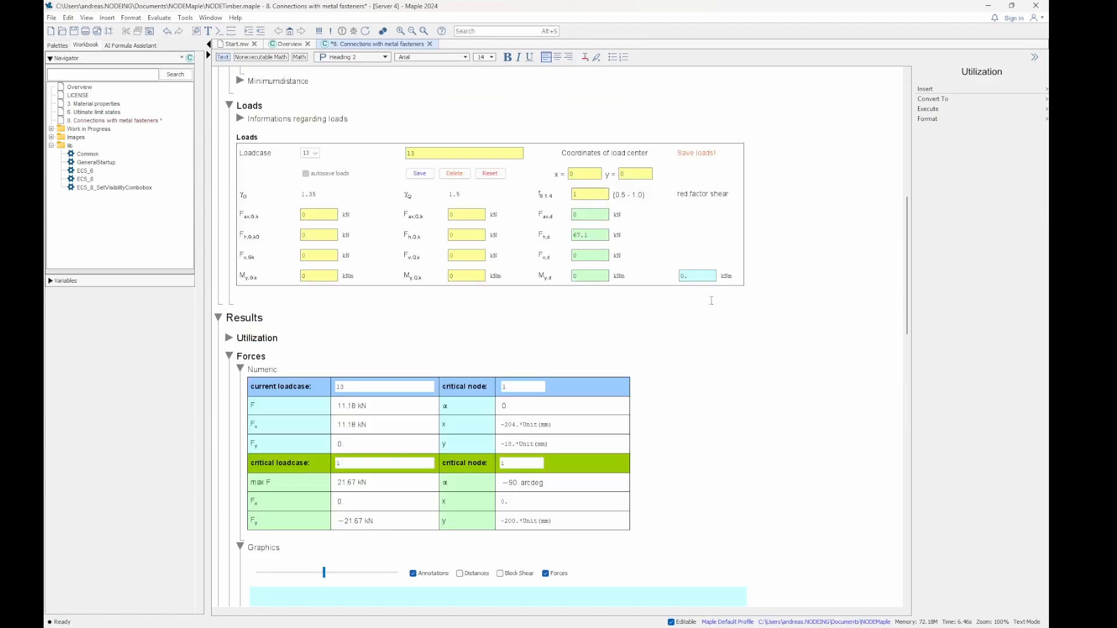
pyautogui.scroll(-15, 483, 284)
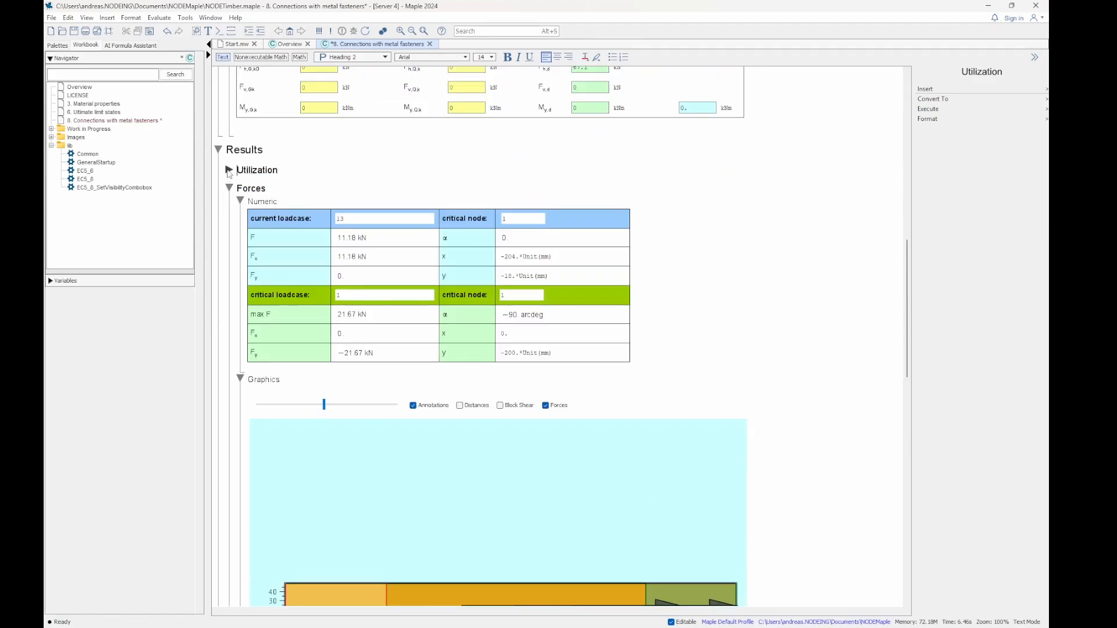
# Expand Utilization to recheck its alerts, collapse it again, and bring the connection graphics into view.
pyautogui.click(229, 170)
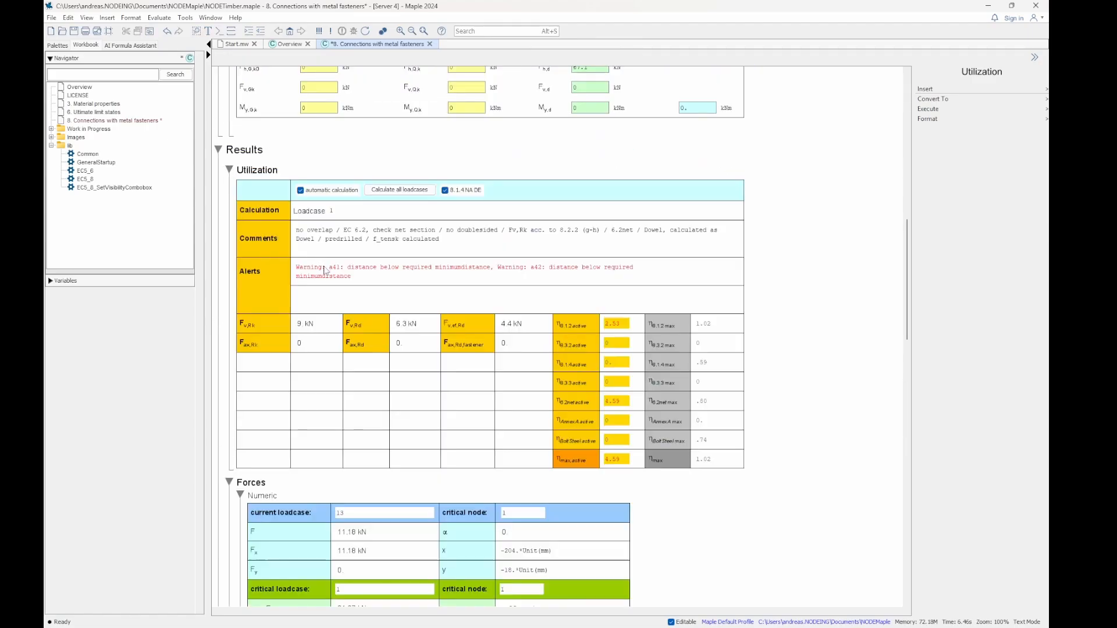
pyautogui.click(229, 170)
pyautogui.scroll(-5, 789, 316)
pyautogui.scroll(1, 785, 331)
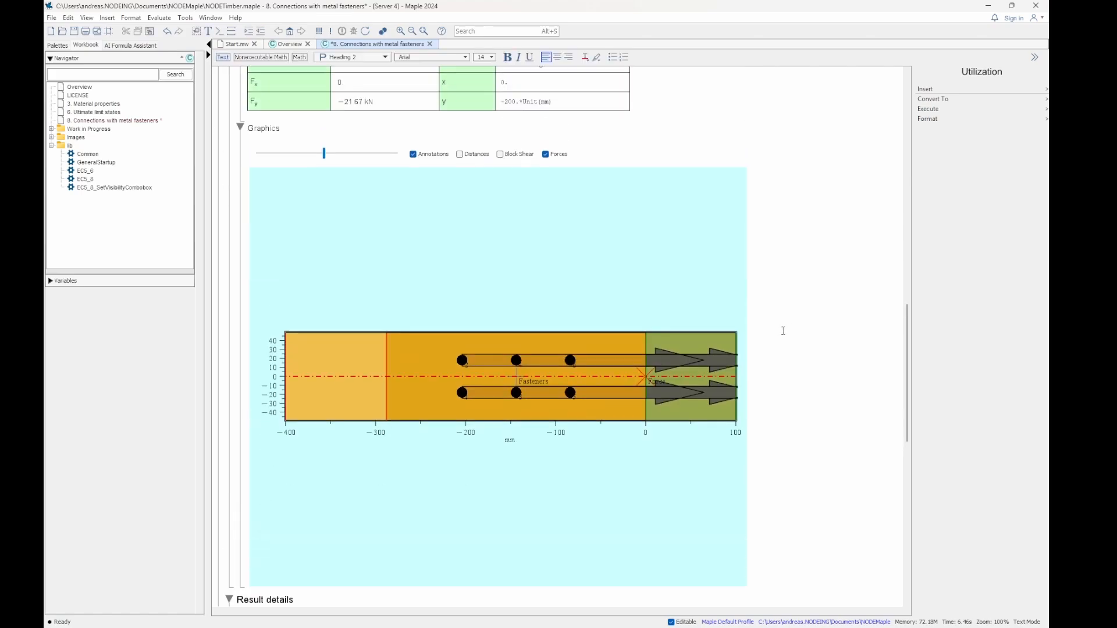
# Turn off annotations and turn on distances in the connection graphics, acknowledging the resulting dialogs.
pyautogui.click(414, 155)
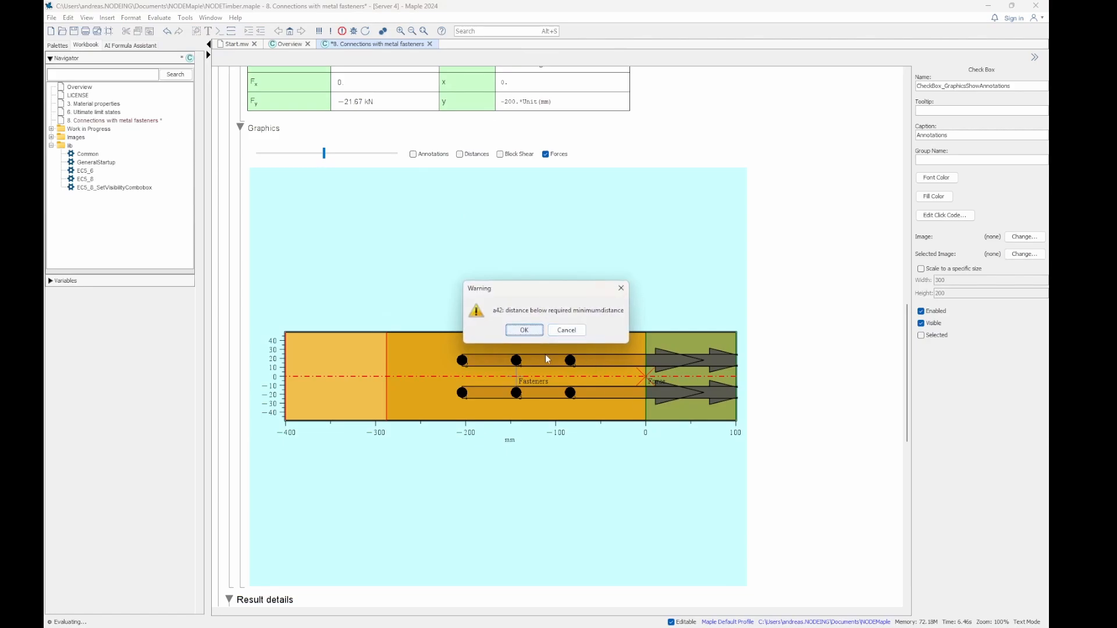
pyautogui.click(524, 329)
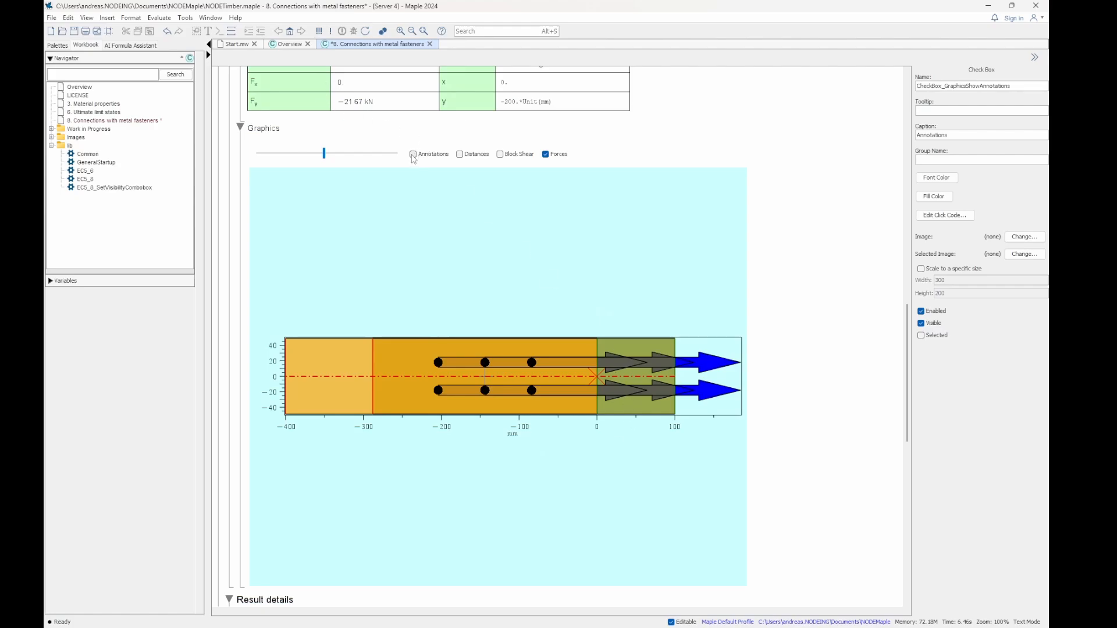
pyautogui.click(460, 155)
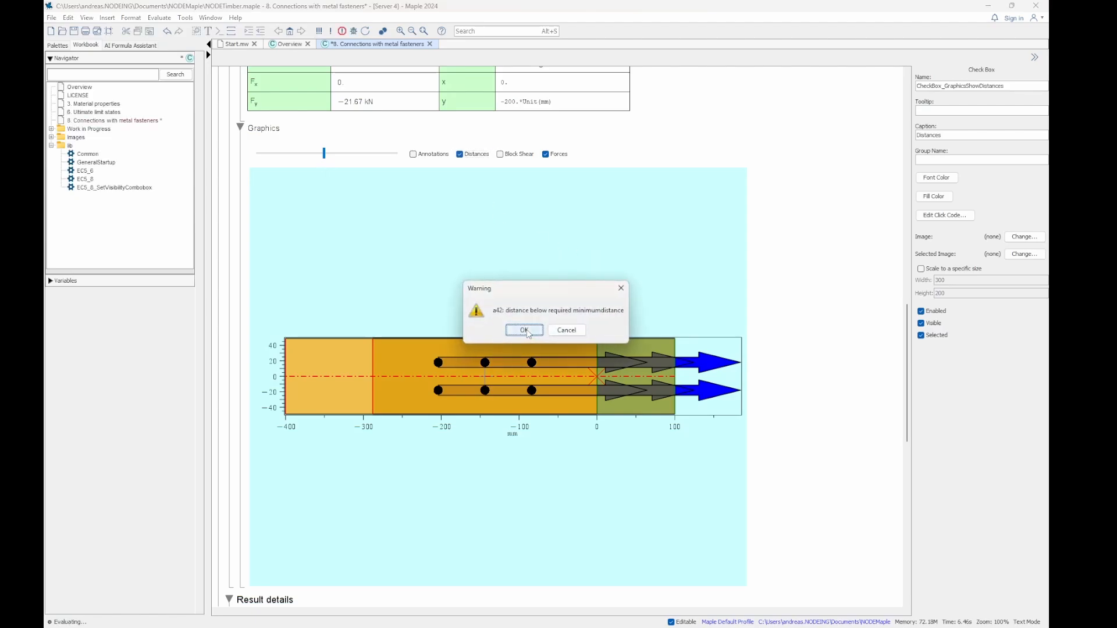
pyautogui.click(524, 330)
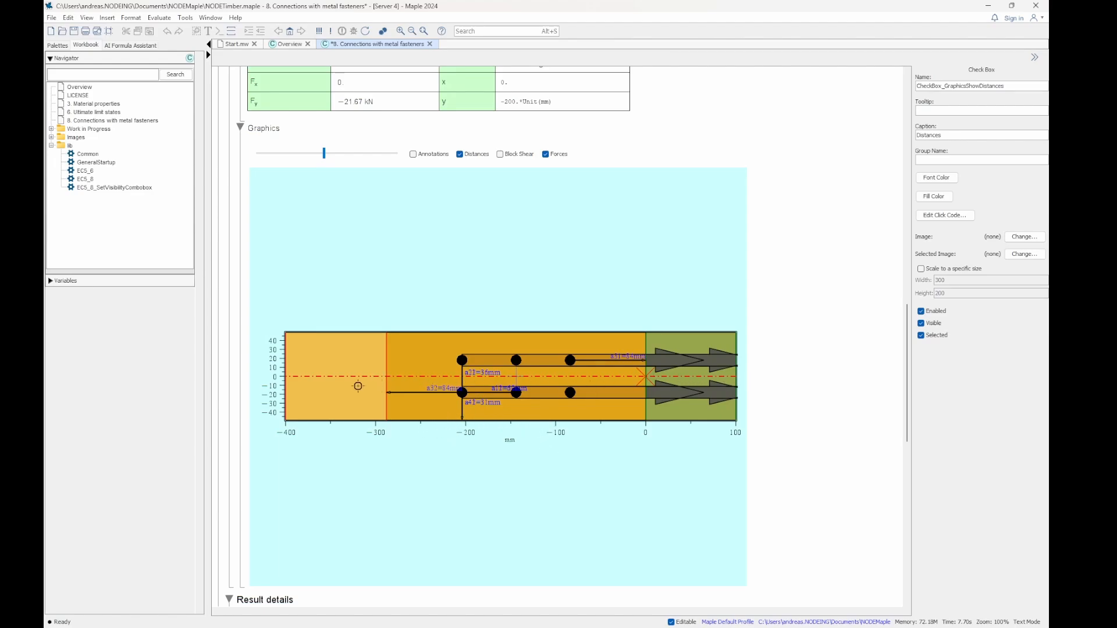
# Turn distances off and annotations back on in the connection graphics, acknowledging the resulting dialogs.
pyautogui.click(467, 157)
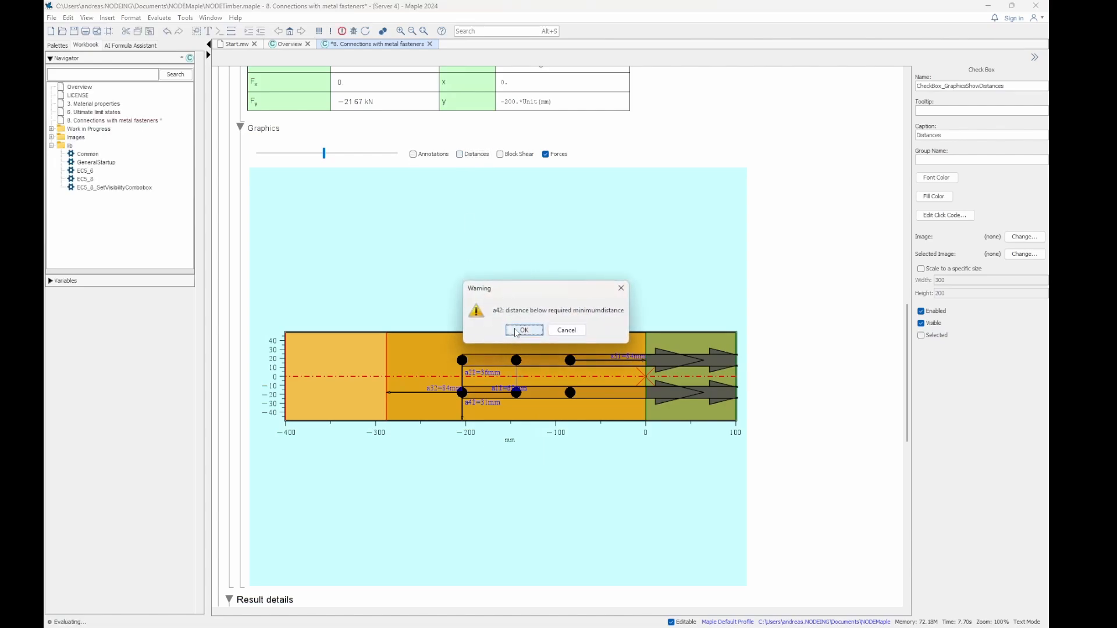
pyautogui.click(516, 330)
pyautogui.click(414, 155)
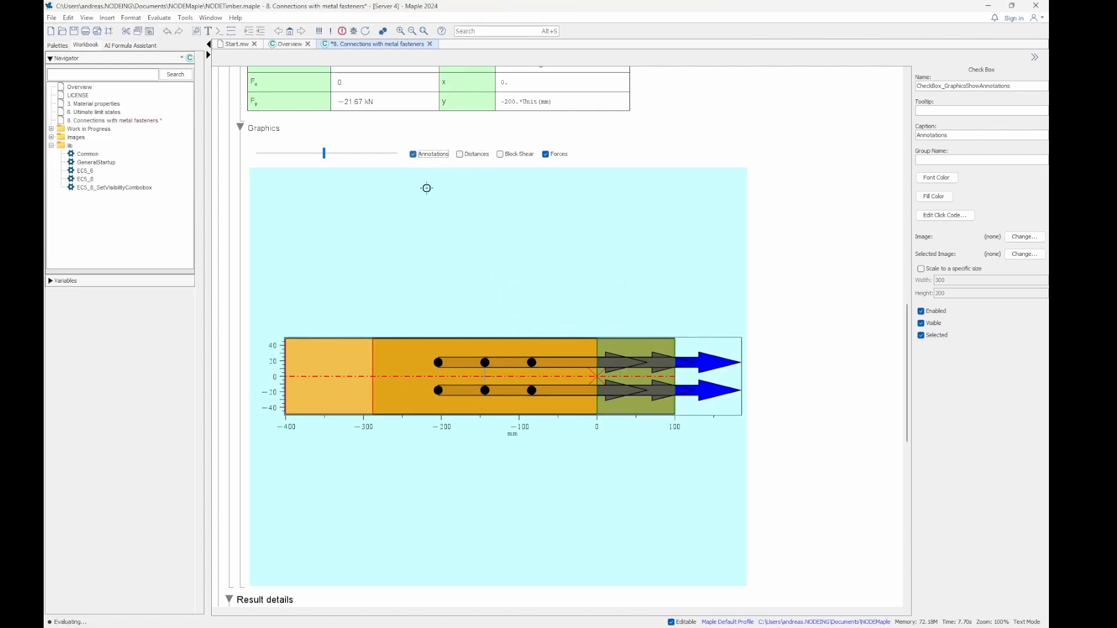
pyautogui.click(530, 331)
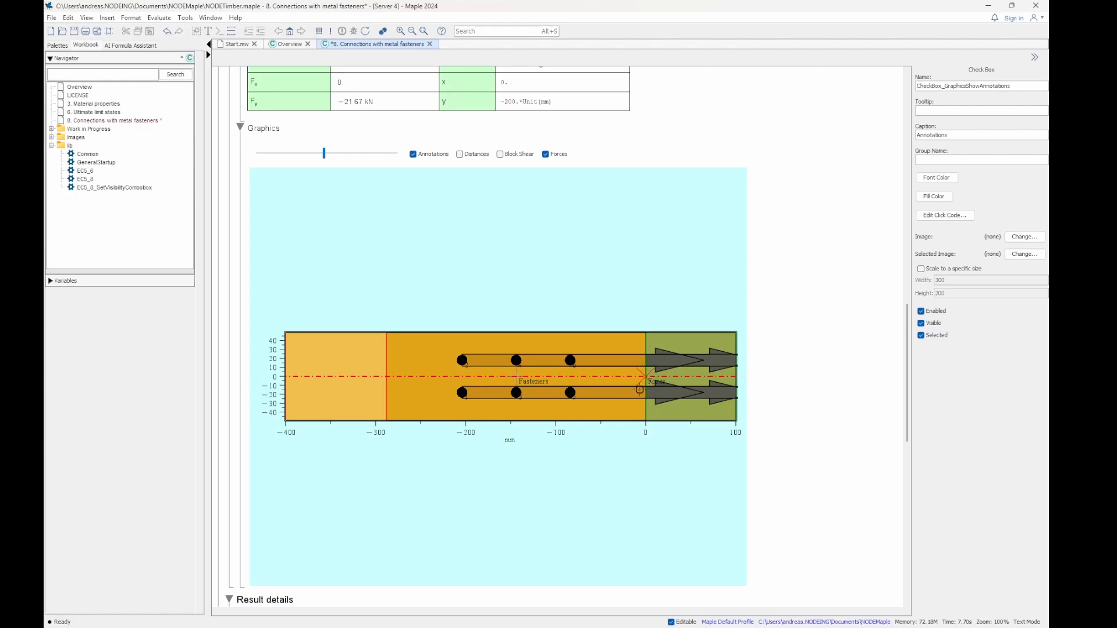
# Turn off annotations and turn on block shear in the connection graphics, acknowledging the resulting dialogs.
pyautogui.click(414, 154)
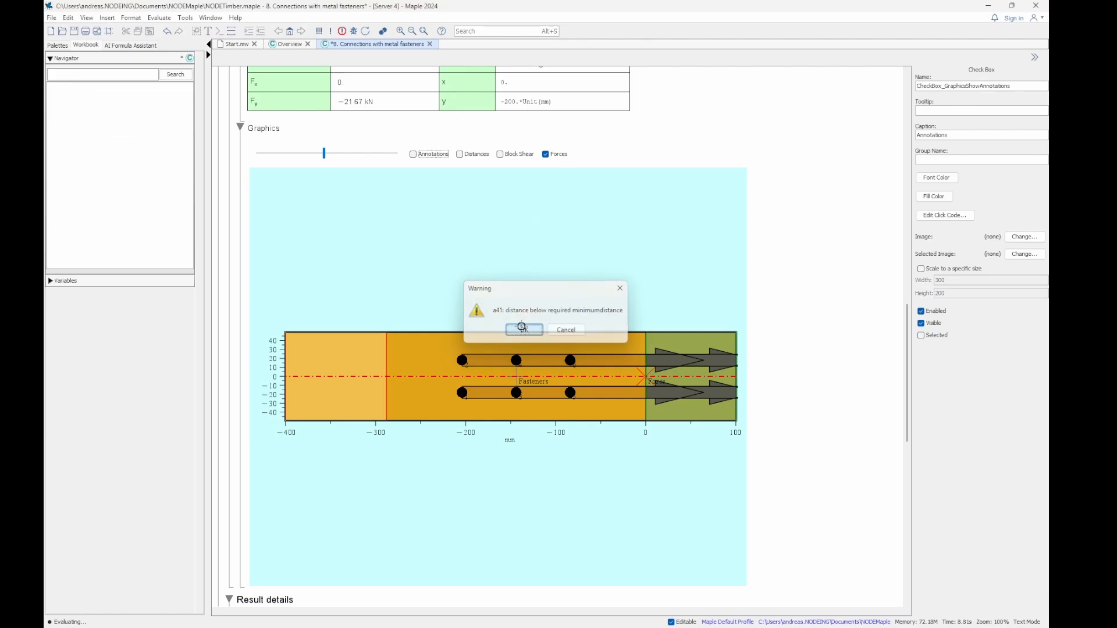
pyautogui.click(523, 329)
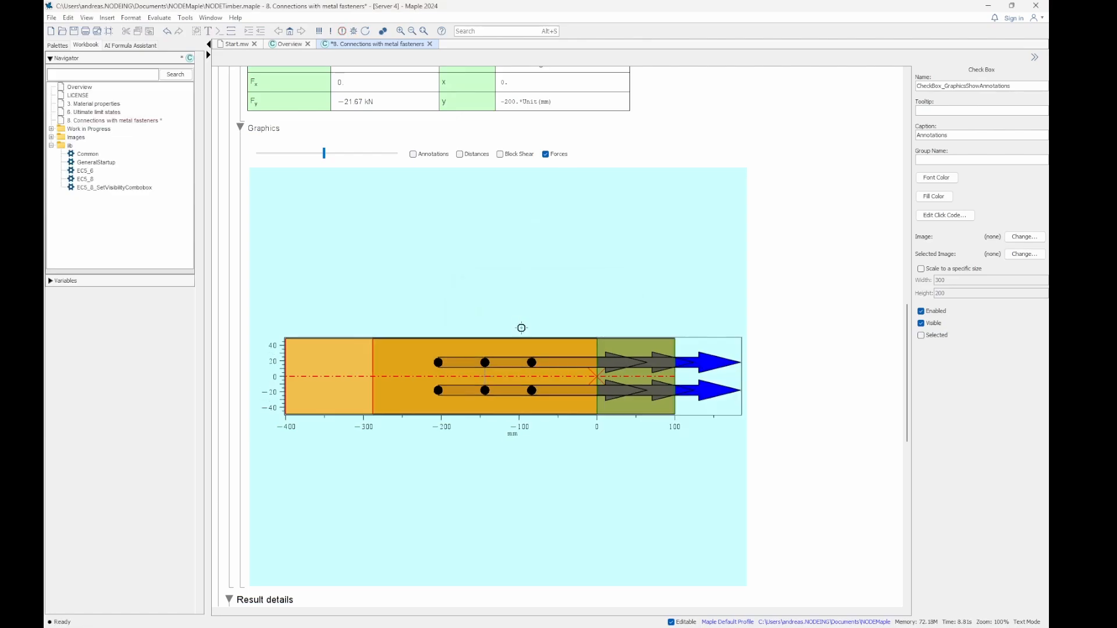
pyautogui.click(501, 154)
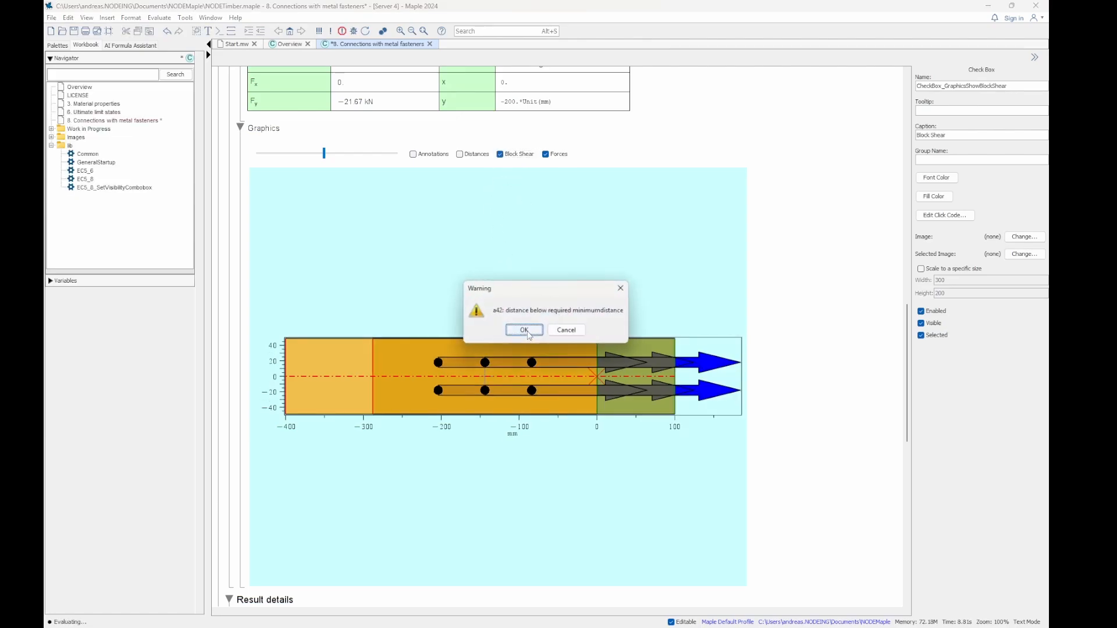
pyautogui.click(530, 331)
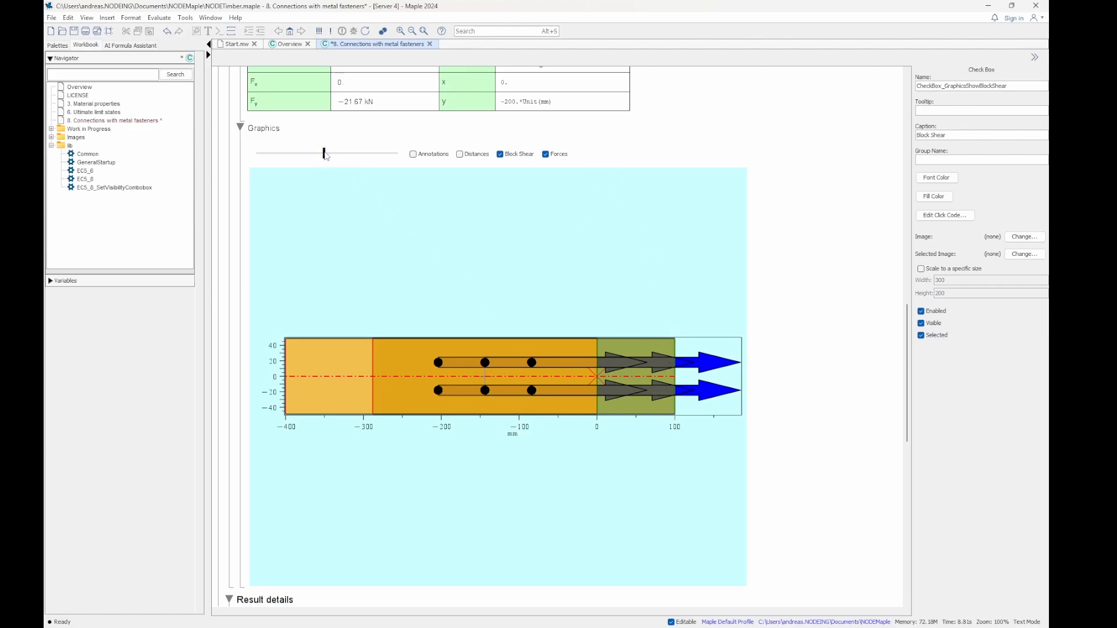
# Reduce the scale factor of the force arrows in the connection graphics to 17, acknowledging the resulting dialogs.
pyautogui.moveTo(326, 155); pyautogui.dragTo(301, 158)
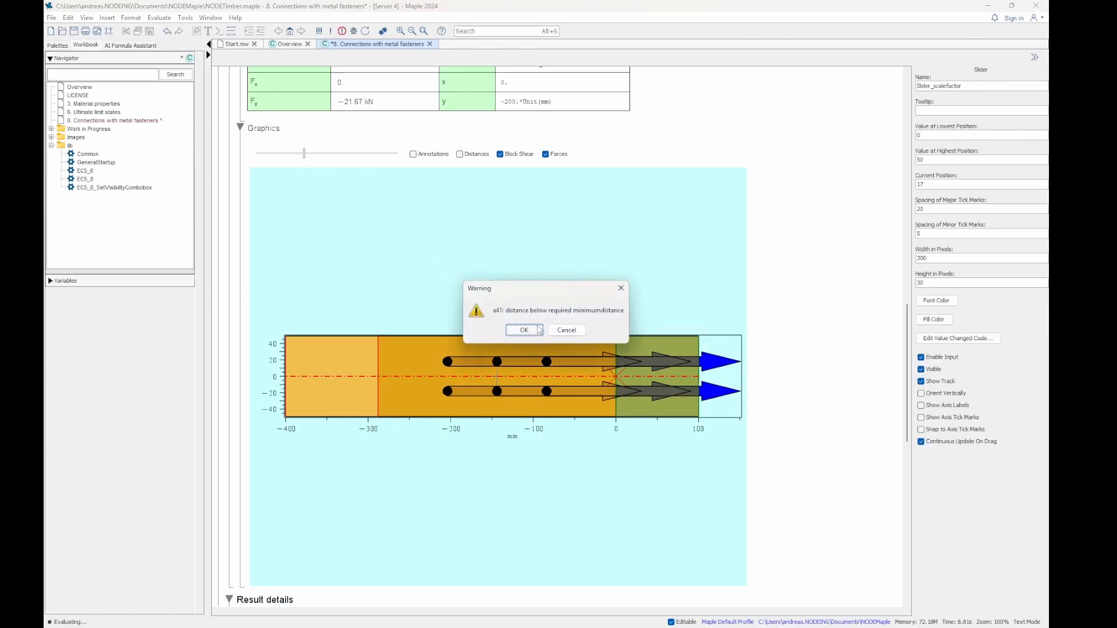
pyautogui.click(539, 330)
pyautogui.click(524, 330)
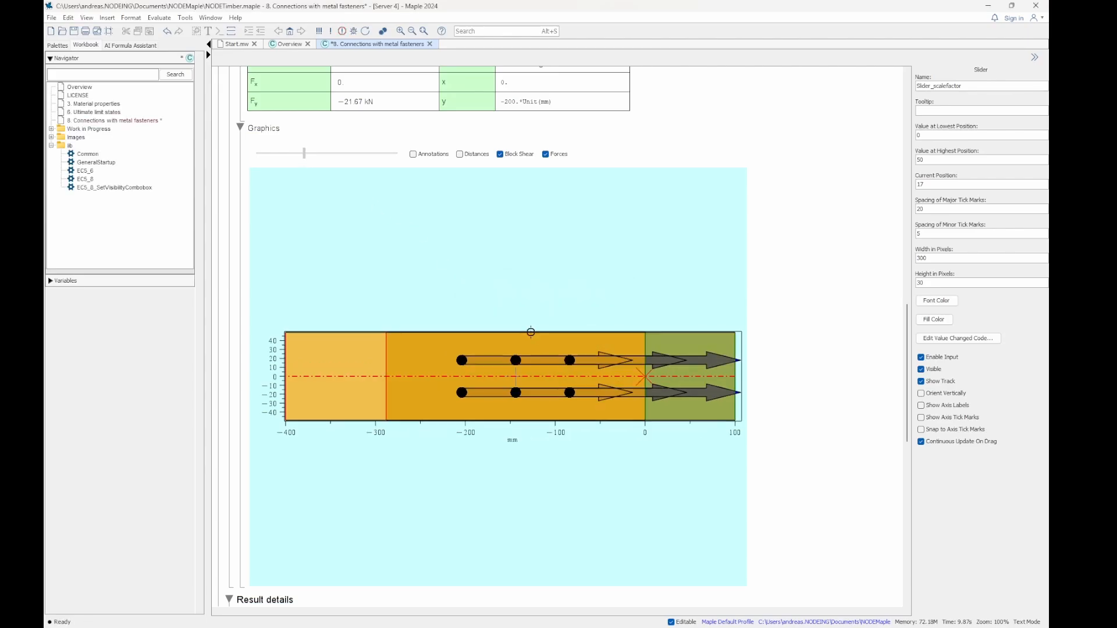
# Examine the Result details tables, including sections 8.1.4, 6.2, 8.2.2, steel and bolt checks and Annex A, then return to the fastener geometry inputs.
pyautogui.scroll(-8, 787, 385)
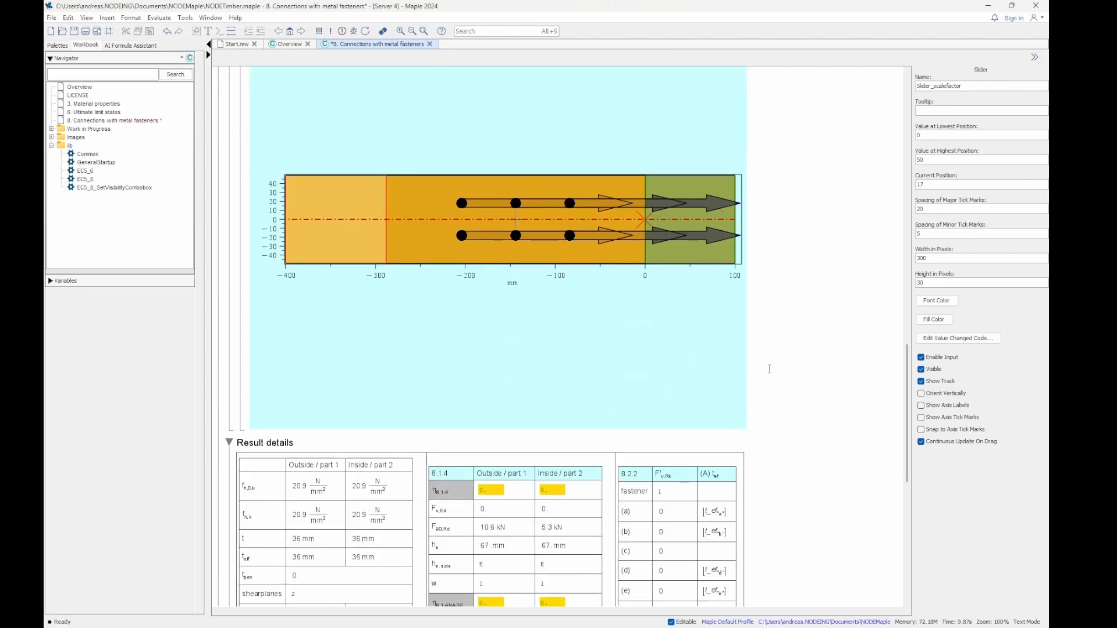
pyautogui.scroll(-6, 787, 384)
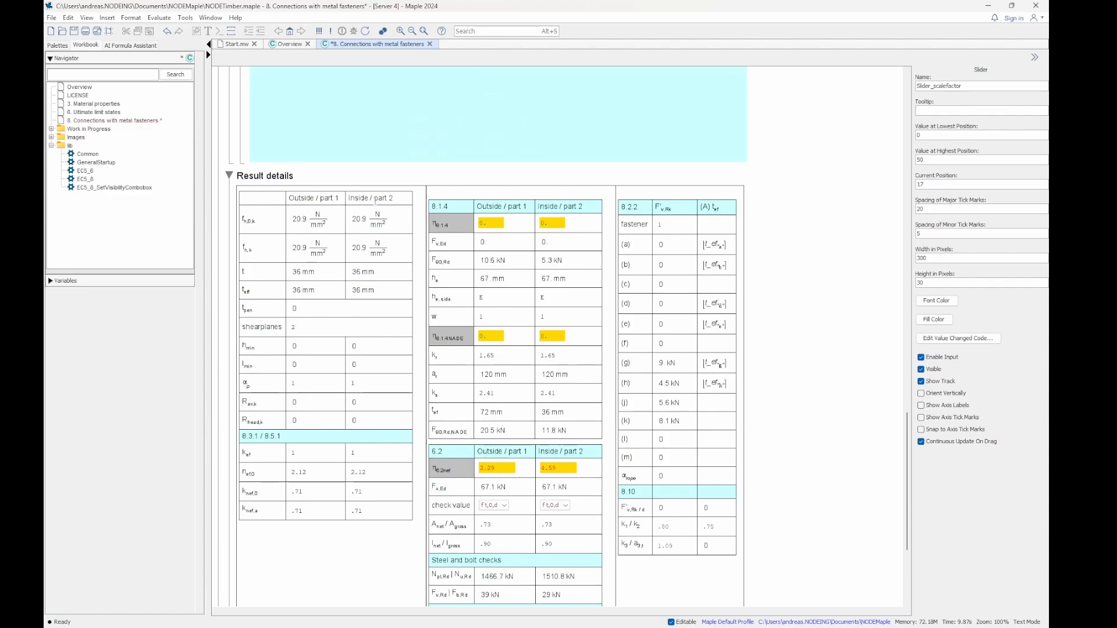
pyautogui.scroll(-1, 748, 239)
pyautogui.scroll(-3, 752, 247)
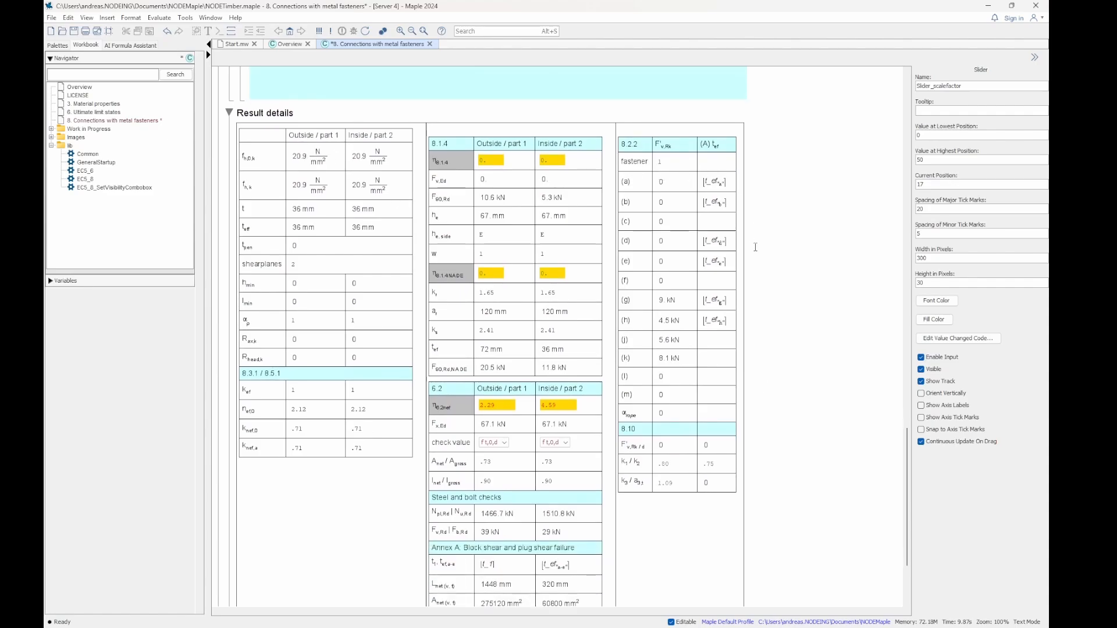
pyautogui.scroll(-2, 755, 251)
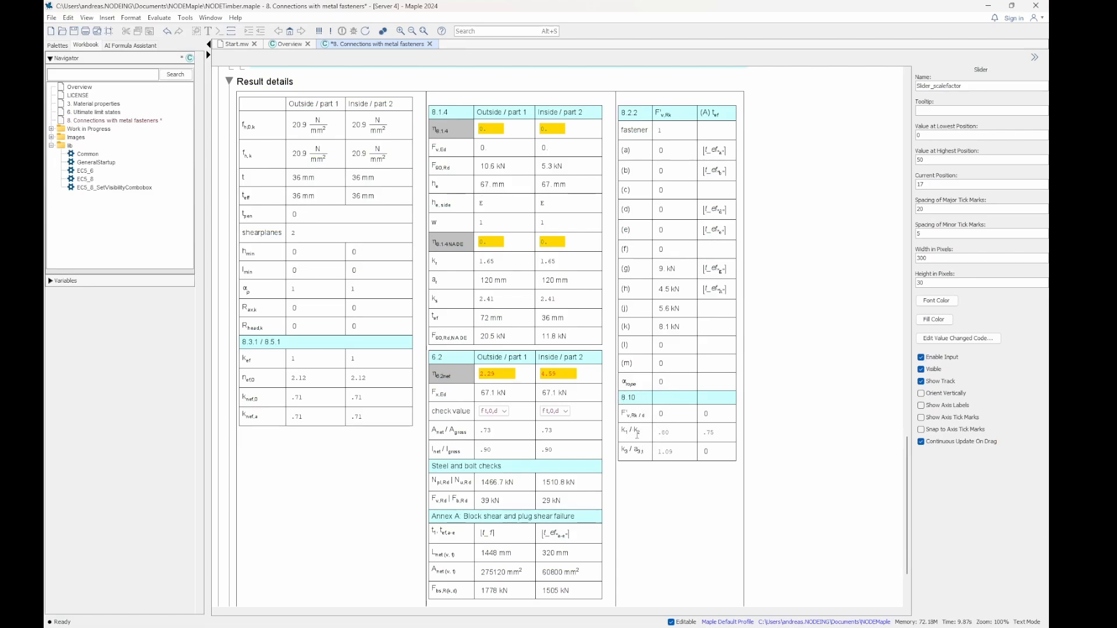
pyautogui.scroll(-5, 797, 456)
pyautogui.scroll(12, 753, 481)
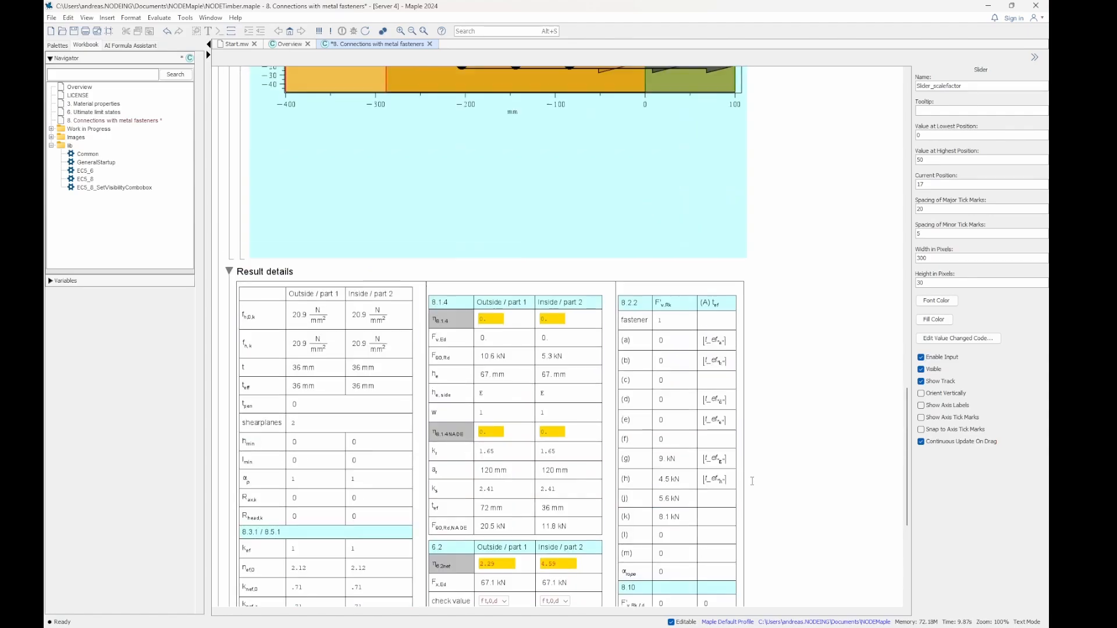
pyautogui.scroll(20, 752, 481)
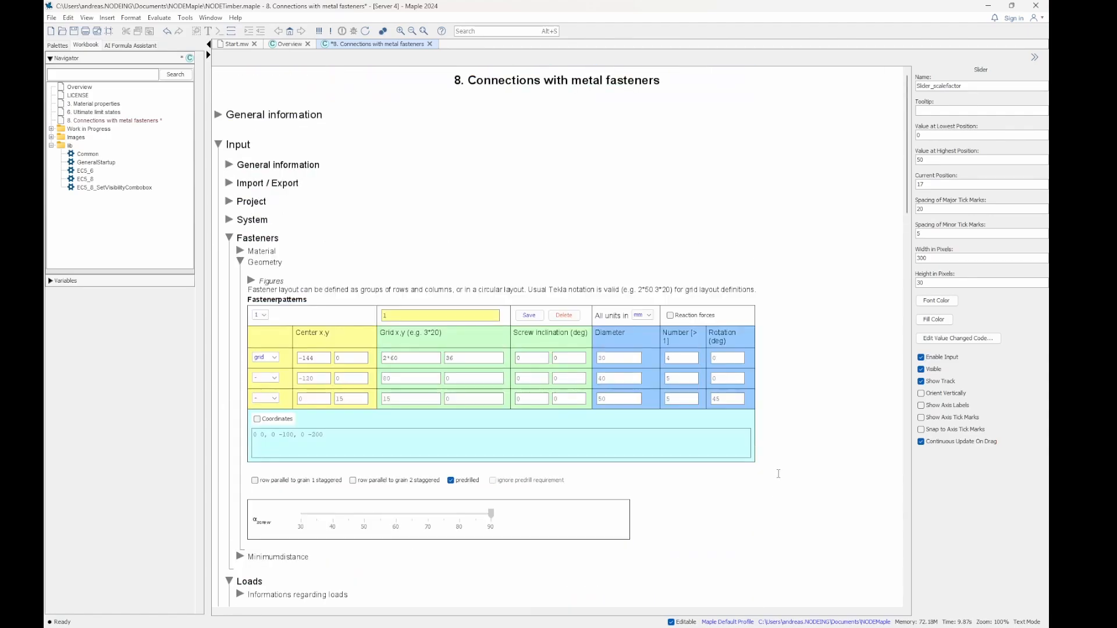